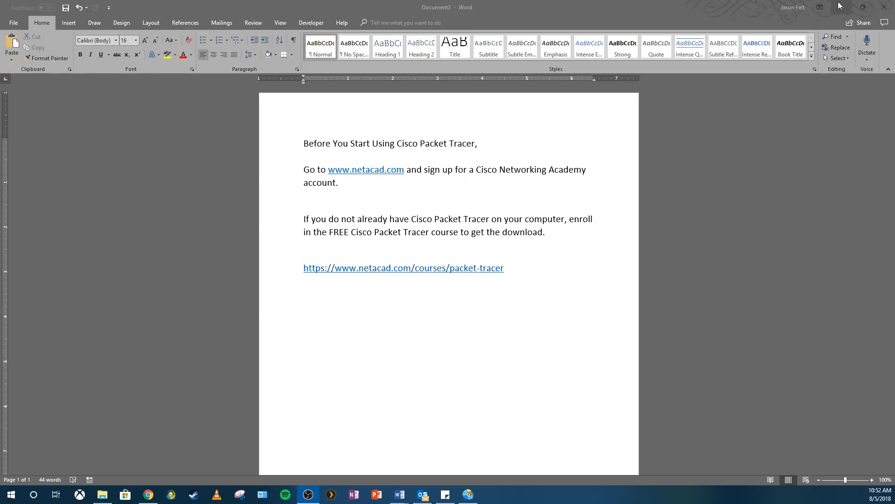
- Minimize the Word document and switch to Cisco Packet Tracer with the router models listed
click(839, 5)
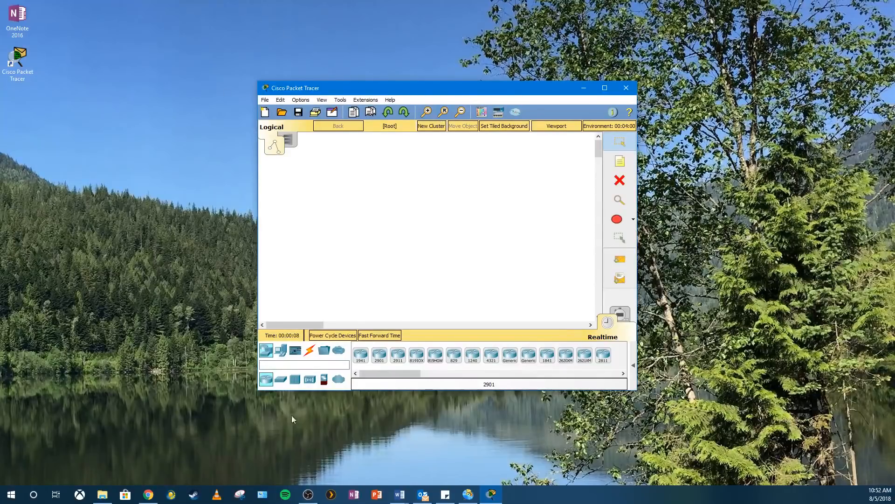
click(280, 349)
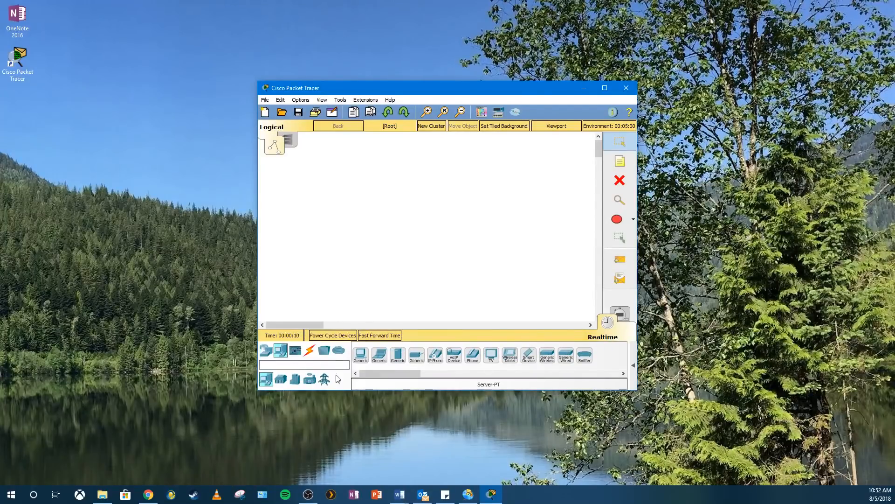
click(265, 350)
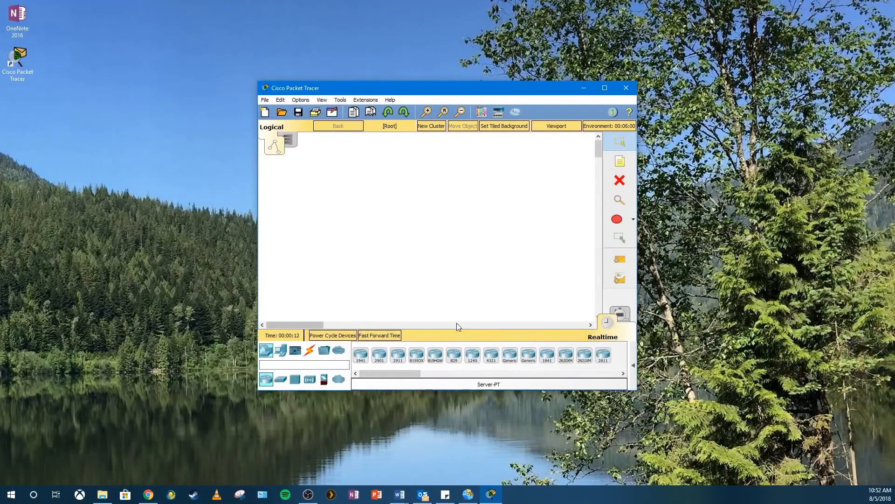
key(alt+Tab)
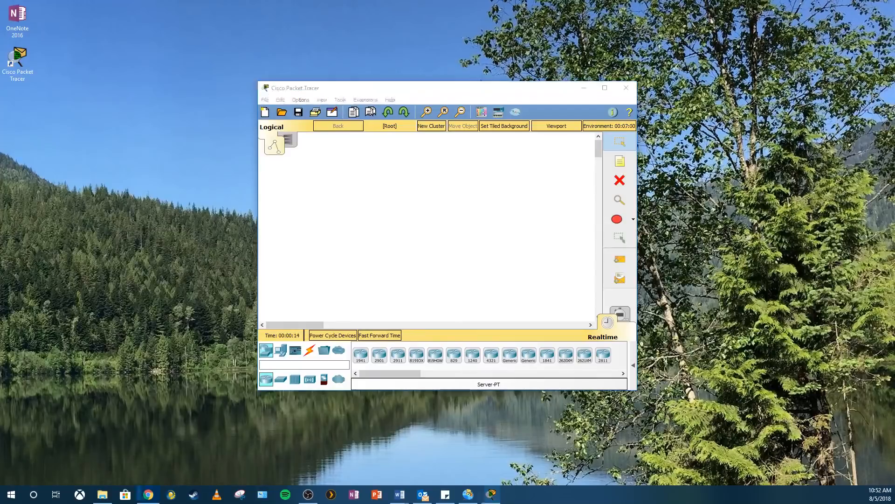
key(alt+Tab)
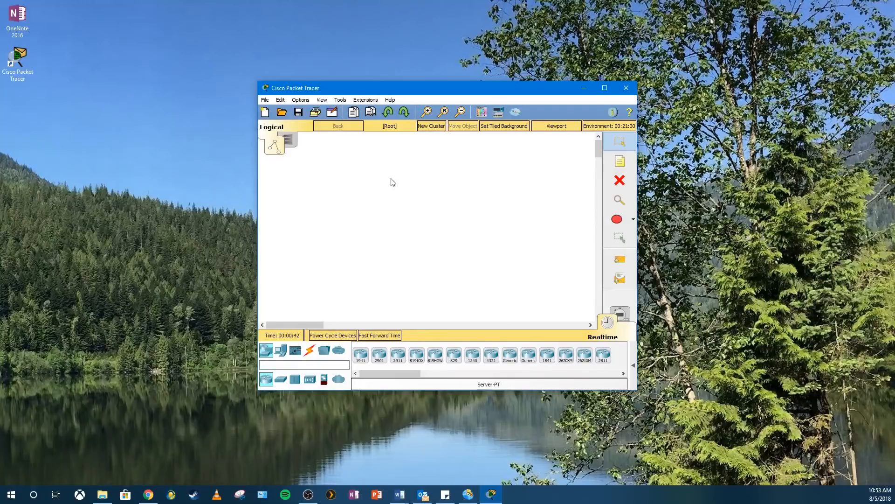
- Examine the physical workspace and the device categories for end devices, components, connections, miscellaneous and multiuser items
click(290, 138)
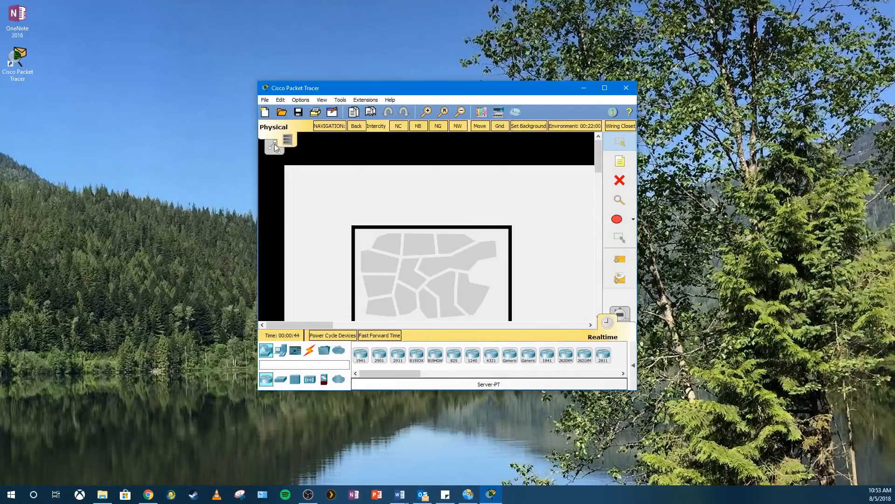
click(274, 144)
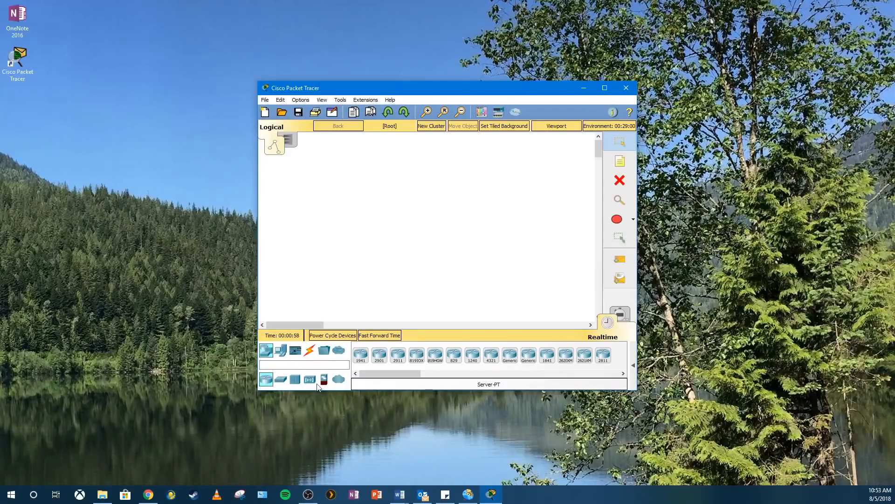
click(276, 359)
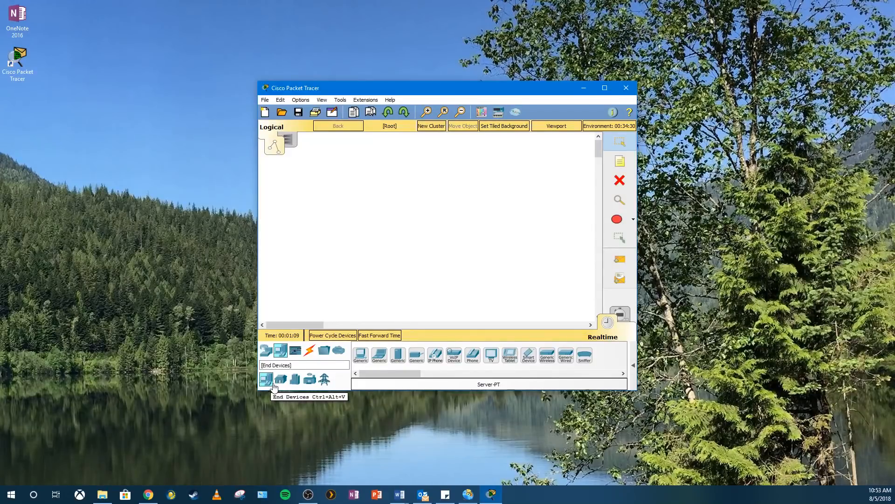
click(295, 350)
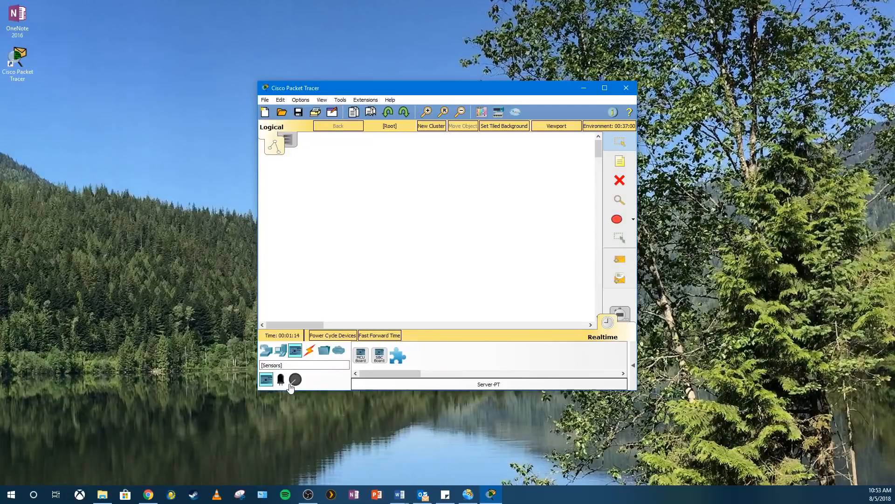
click(311, 351)
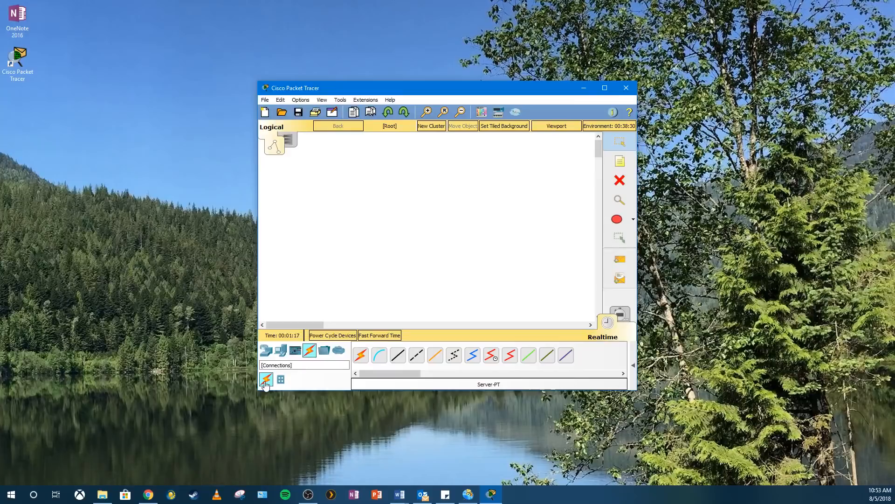
click(324, 350)
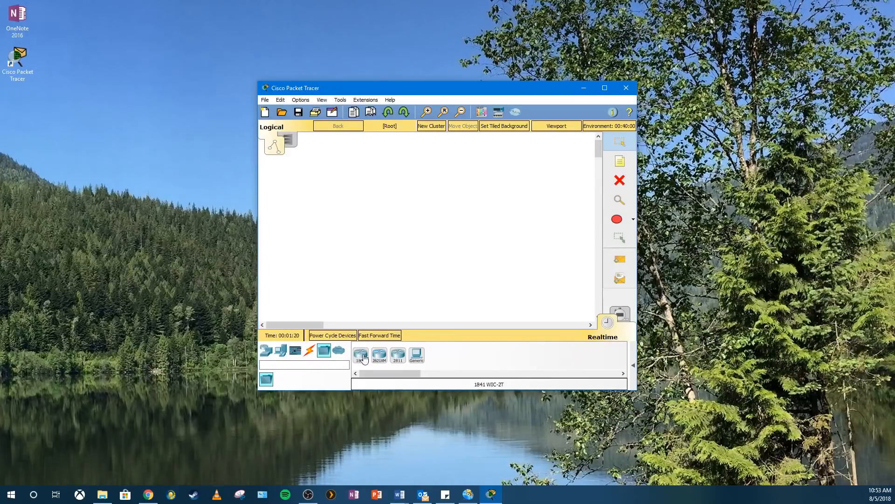
click(339, 350)
click(265, 357)
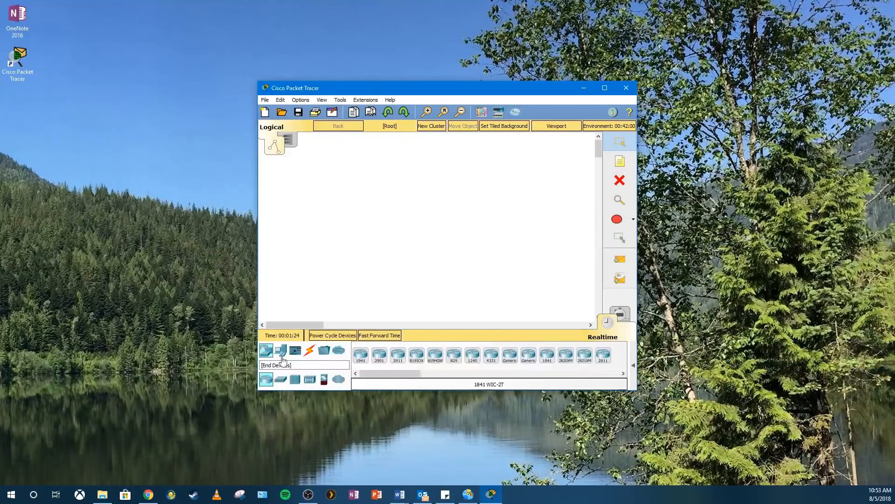
- Place a generic PC in the logical workspace and a generic server to its right
click(281, 352)
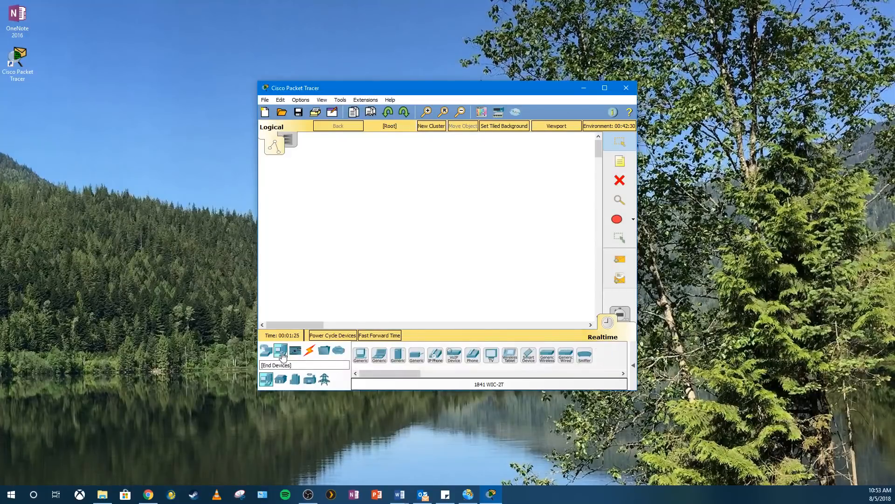
click(361, 355)
click(299, 187)
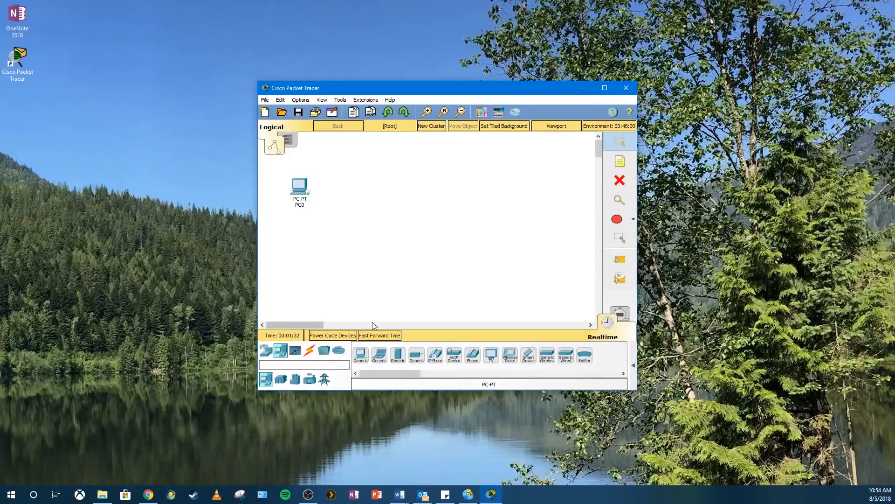
click(397, 355)
click(381, 179)
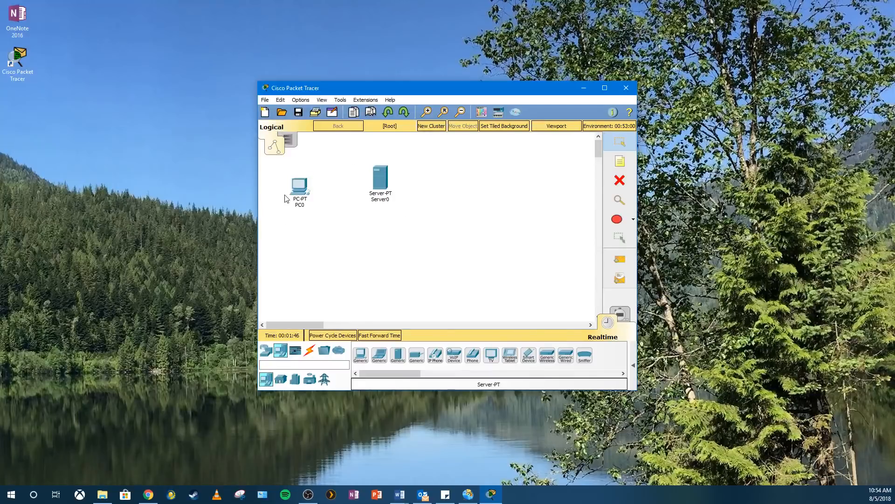
mouse_move(299, 196)
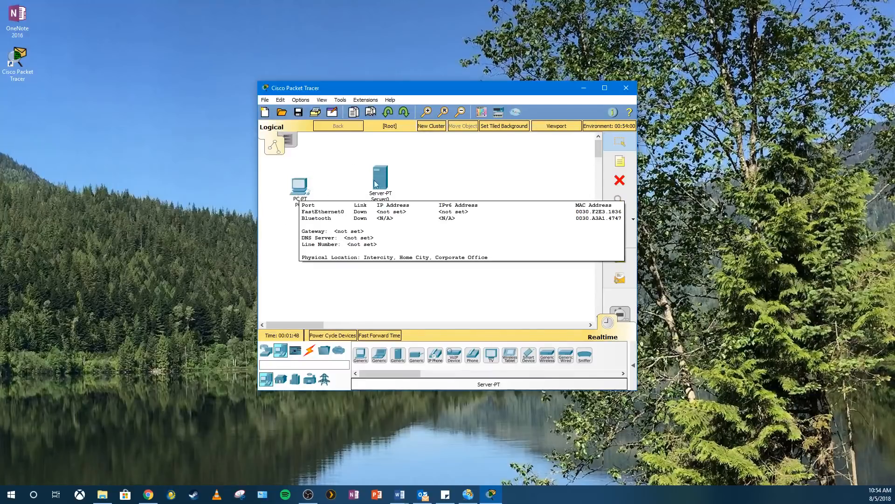
mouse_move(382, 183)
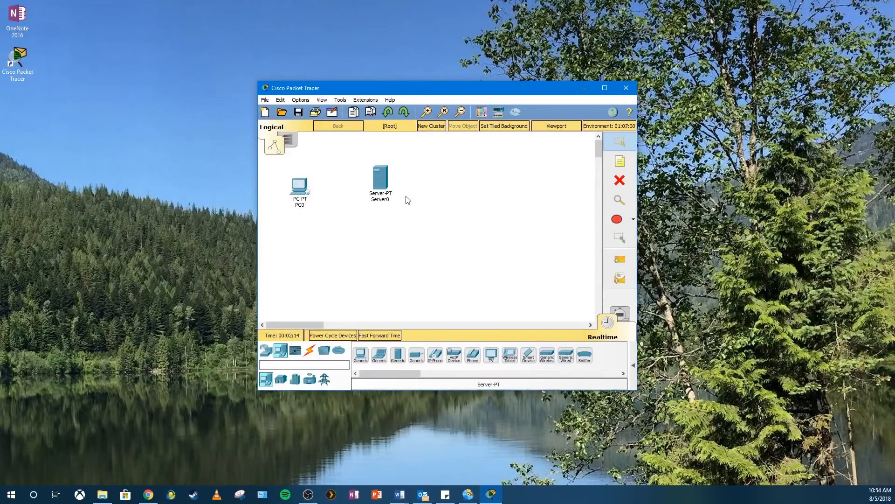
- Add a 2960 switch to the workspace below the PC and the server
click(270, 356)
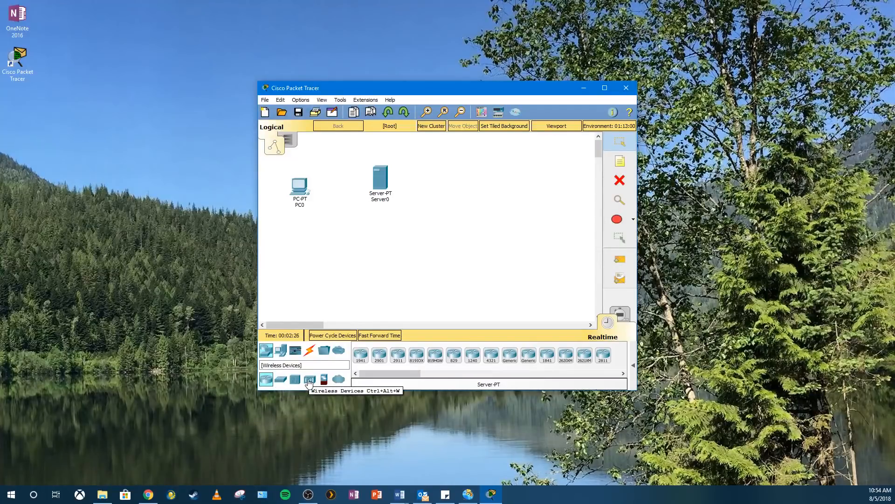
click(281, 380)
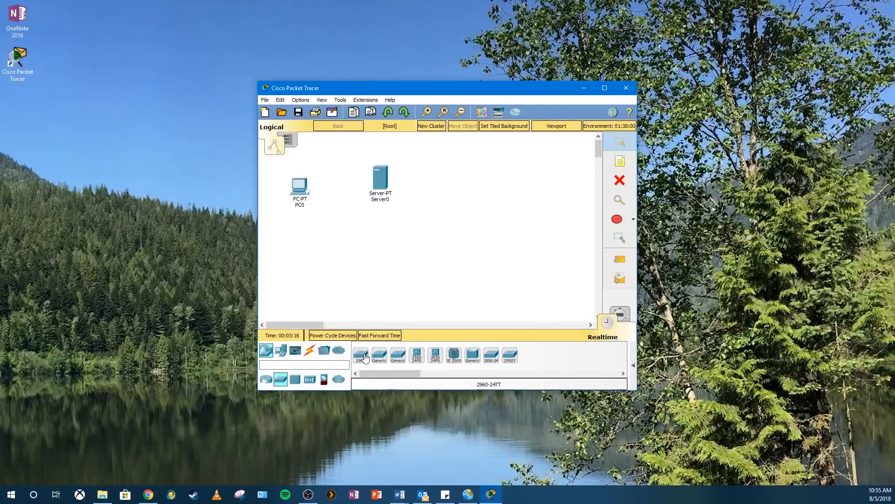
click(361, 355)
click(328, 226)
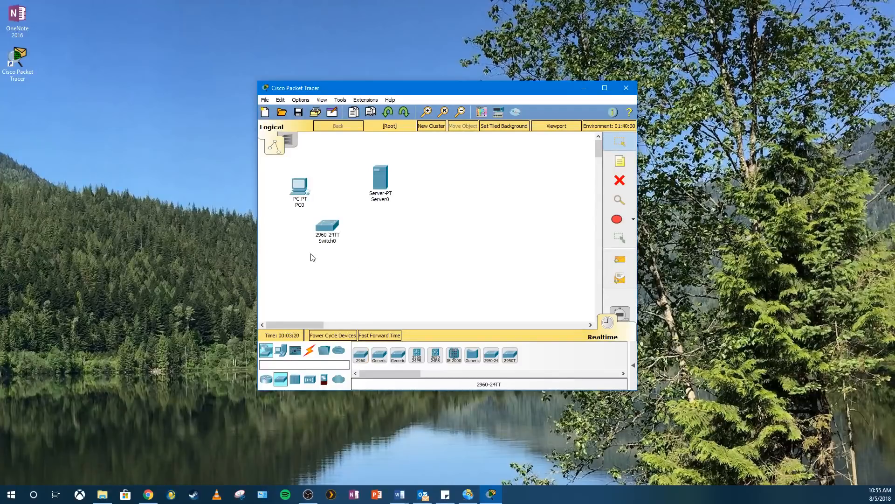
- Examine the switch's physical ports, global configuration settings, command line interface and attributes
click(333, 228)
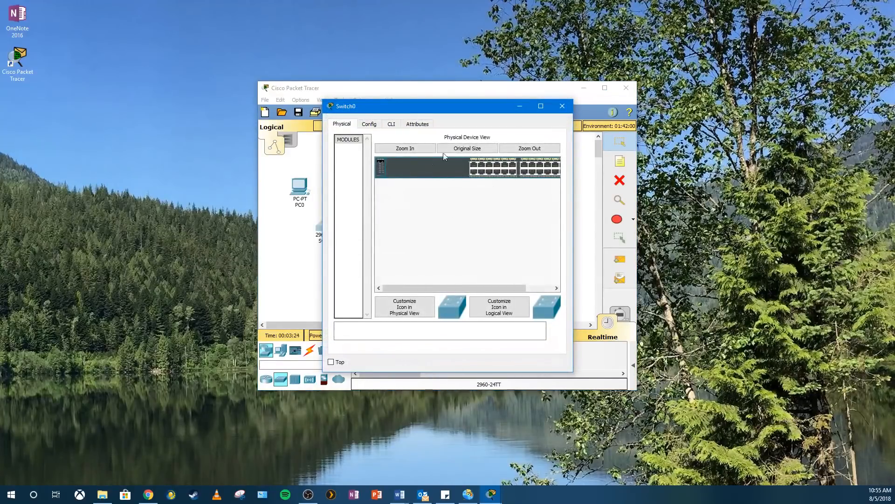
click(492, 151)
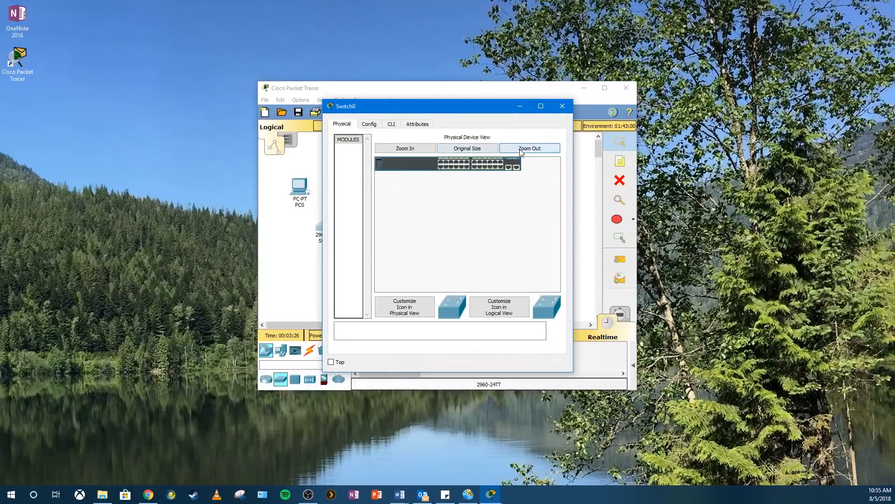
click(414, 149)
click(414, 149)
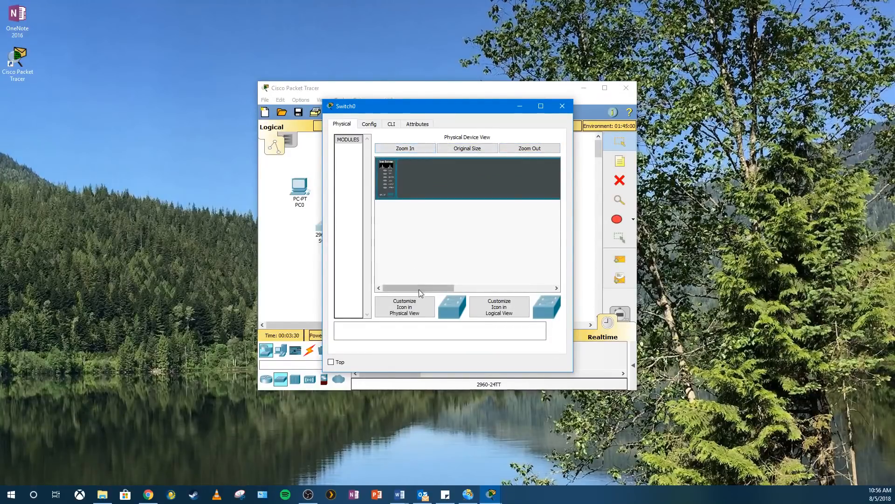
drag(418, 289, 491, 289)
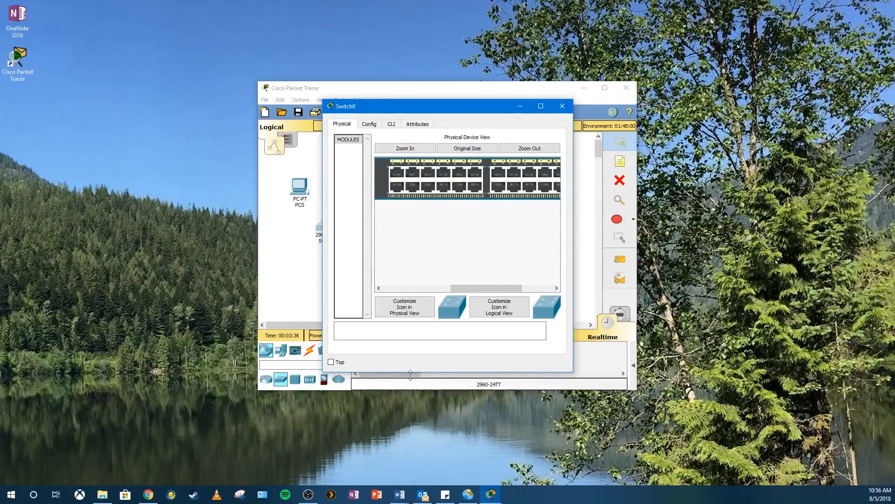
drag(460, 286, 401, 289)
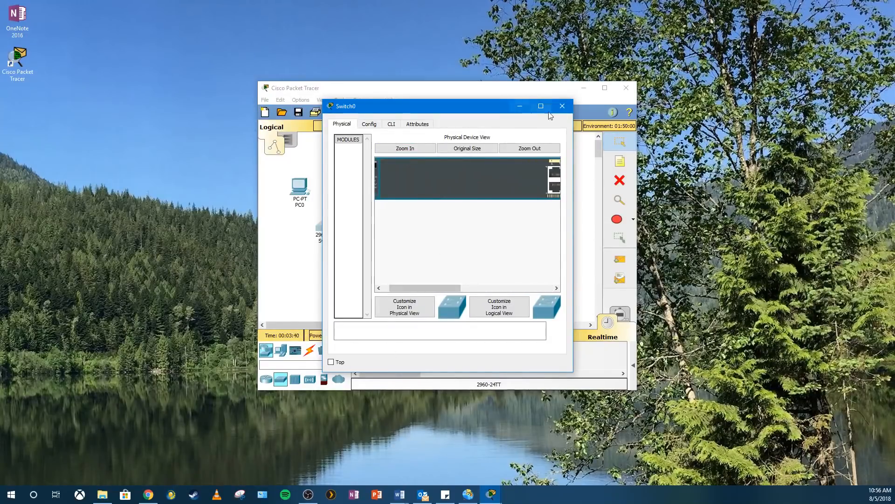
click(369, 125)
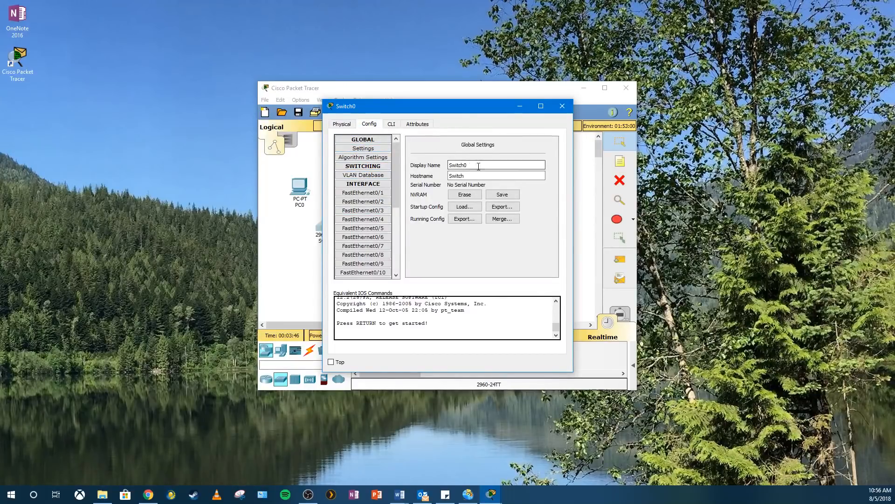
click(391, 124)
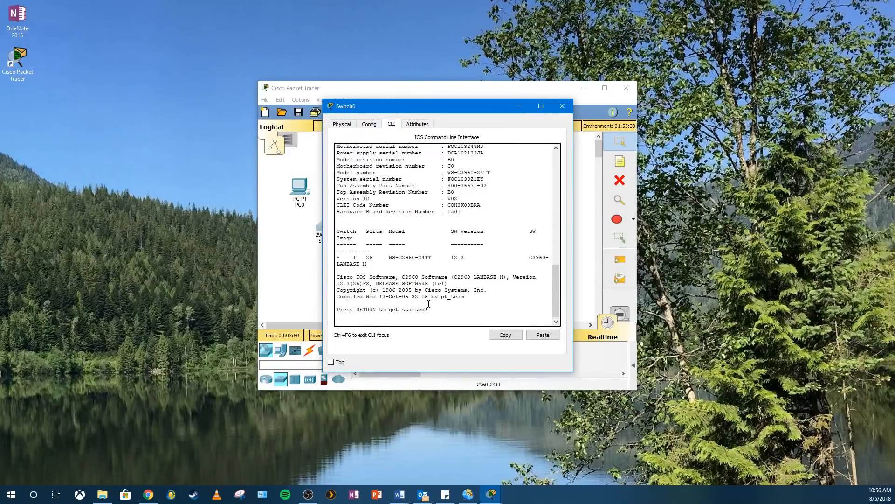
click(412, 124)
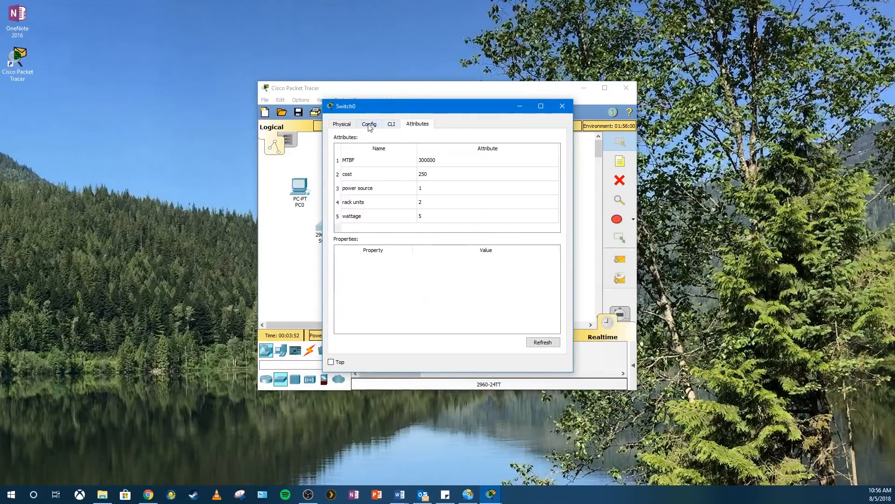
click(347, 125)
click(562, 106)
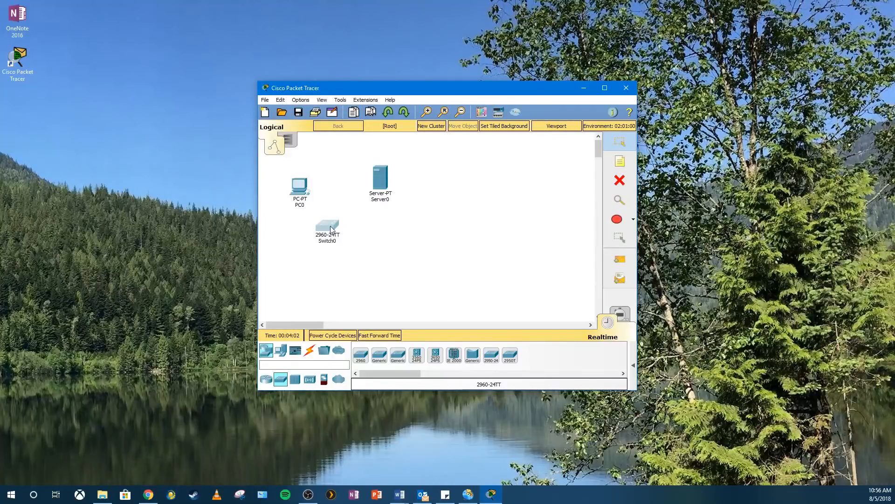
- Move the switch midway below the PC and server, and connect PC FastEthernet0 to switch FastEthernet0/1 with a copper straight-through cable
drag(330, 239, 343, 233)
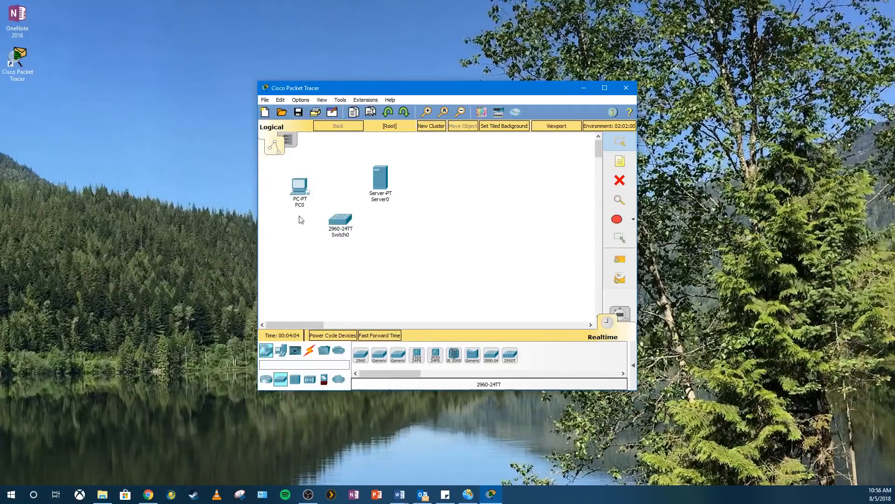
click(309, 350)
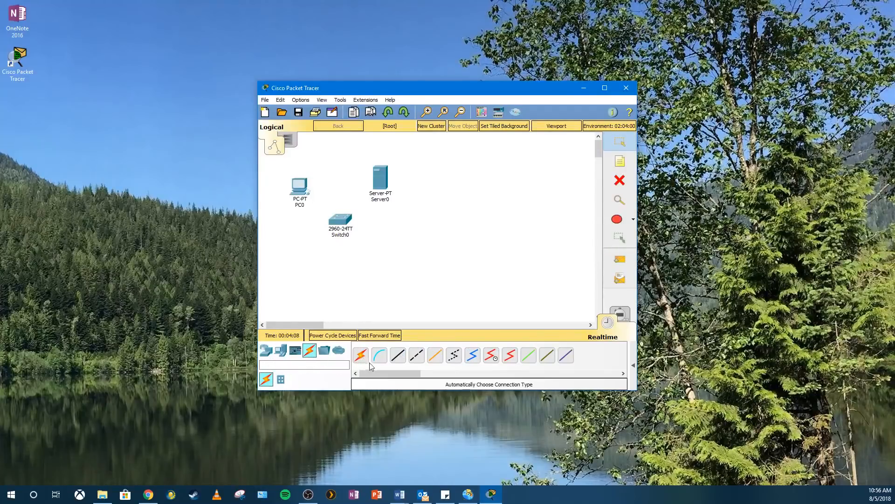
click(397, 357)
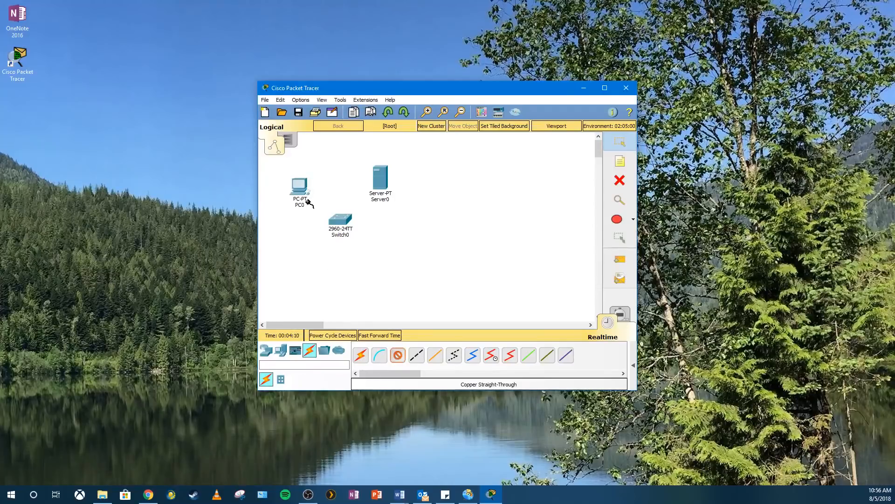
click(300, 187)
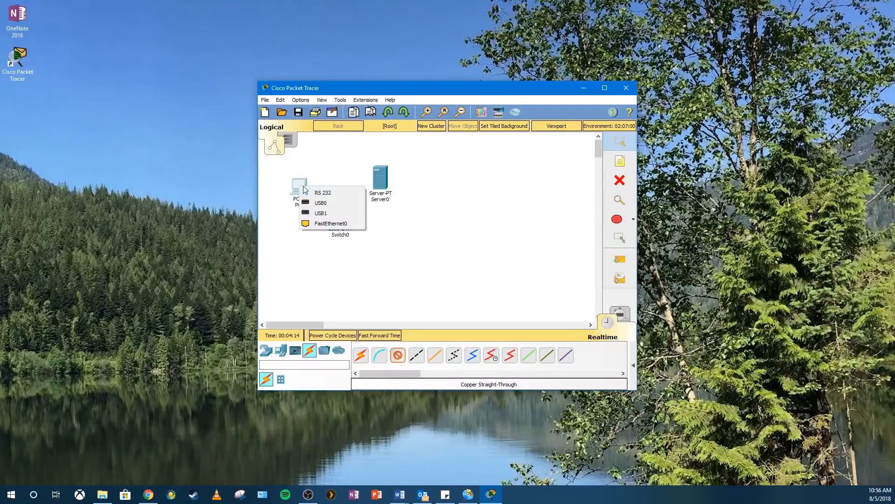
click(320, 224)
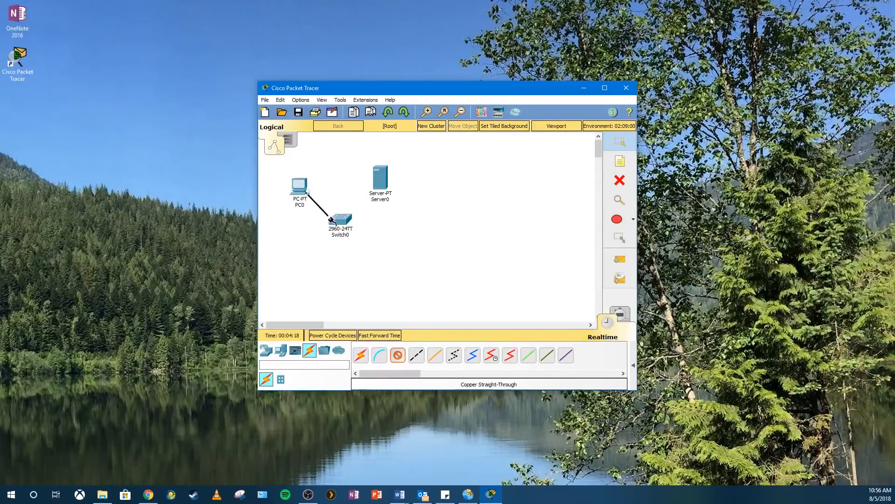
click(339, 224)
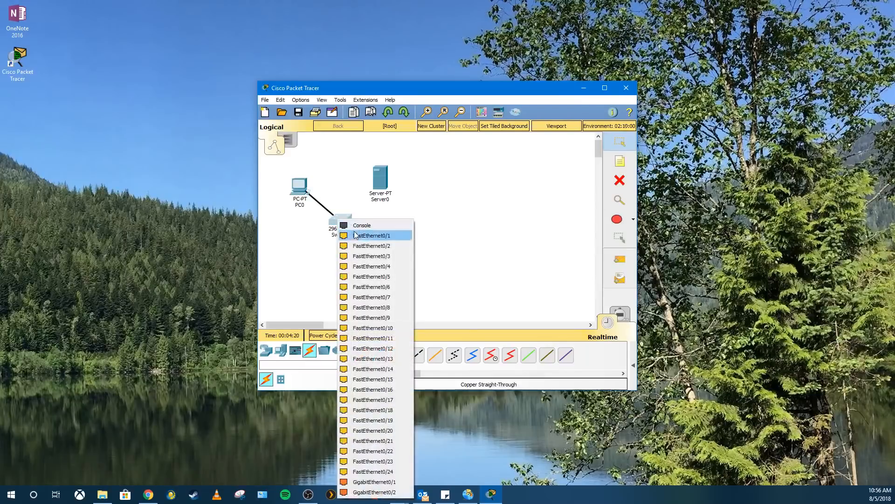
click(357, 234)
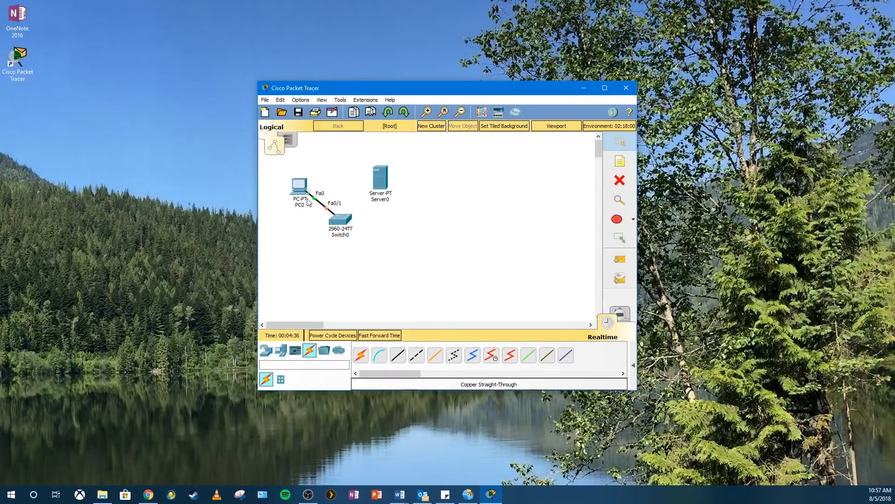
- Configure the PC's FastEthernet0 interface with static IP address 192.168.1.100 and subnet mask 255.255.255.0
click(296, 186)
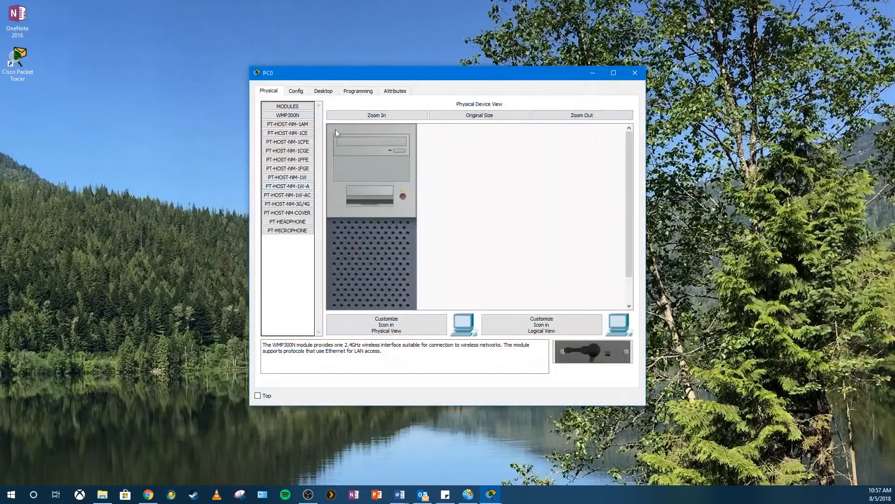
click(303, 93)
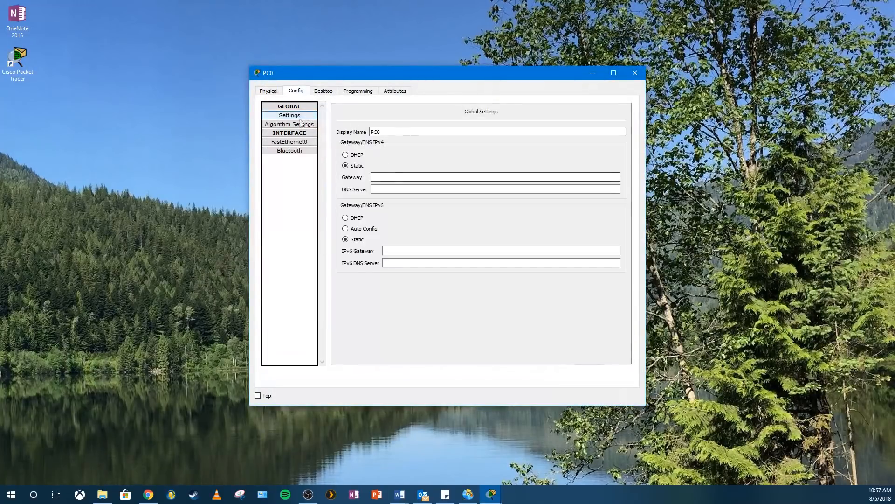
click(290, 142)
click(485, 178)
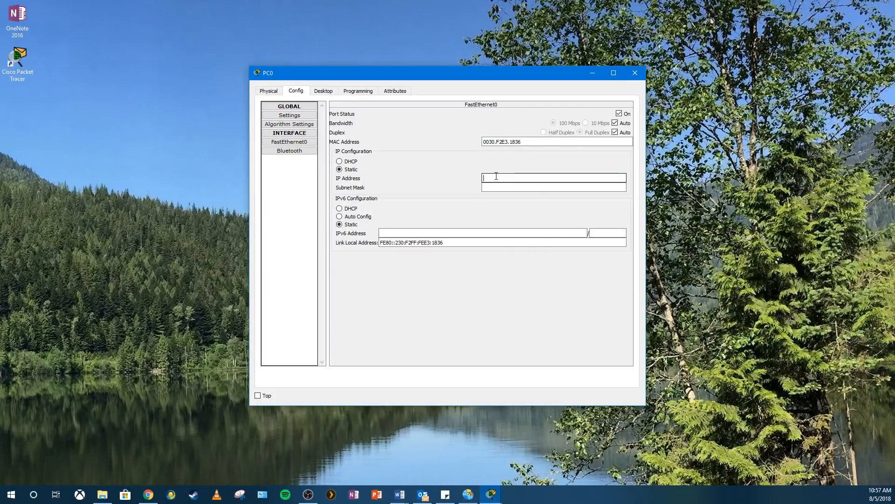
text(192.168.1.100)
drag(485, 177, 504, 178)
click(497, 187)
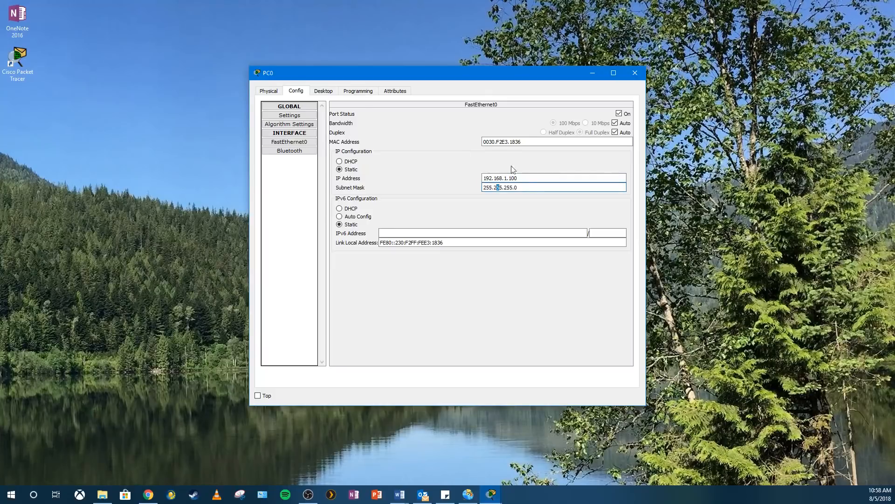
click(526, 187)
click(274, 93)
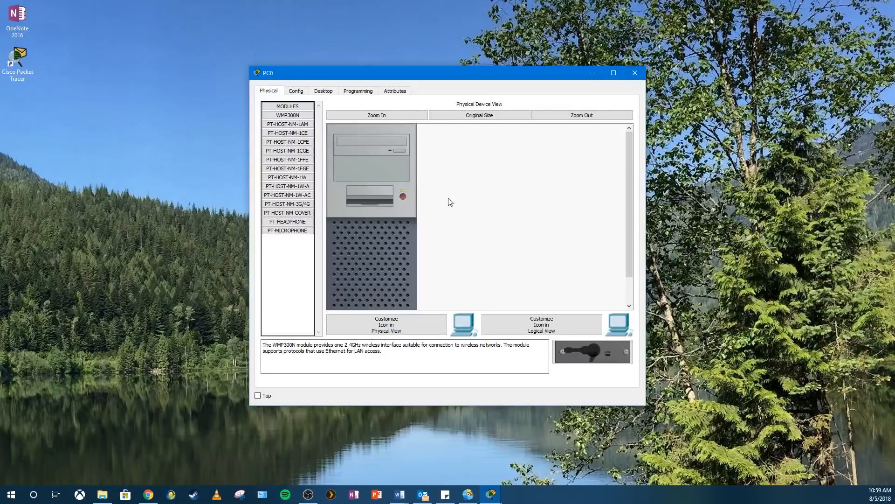
click(637, 75)
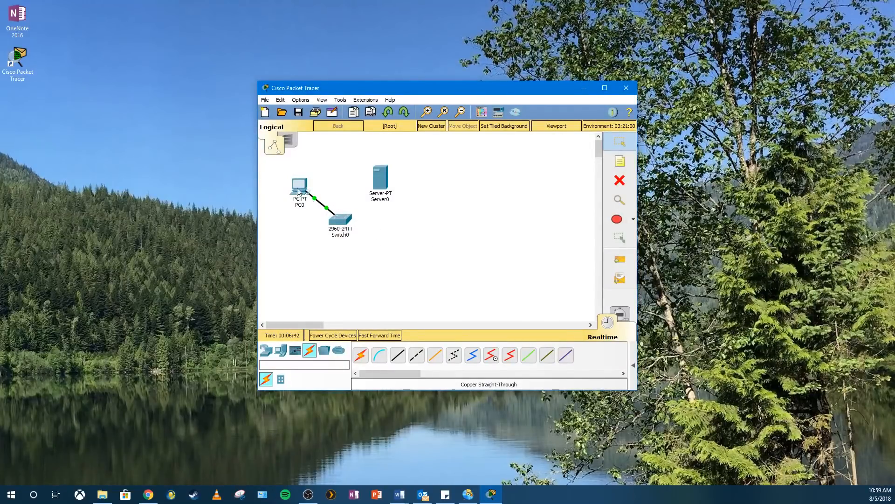
- Rename the PC in the logical workspace to its IP address, 192.168.1.100
click(300, 204)
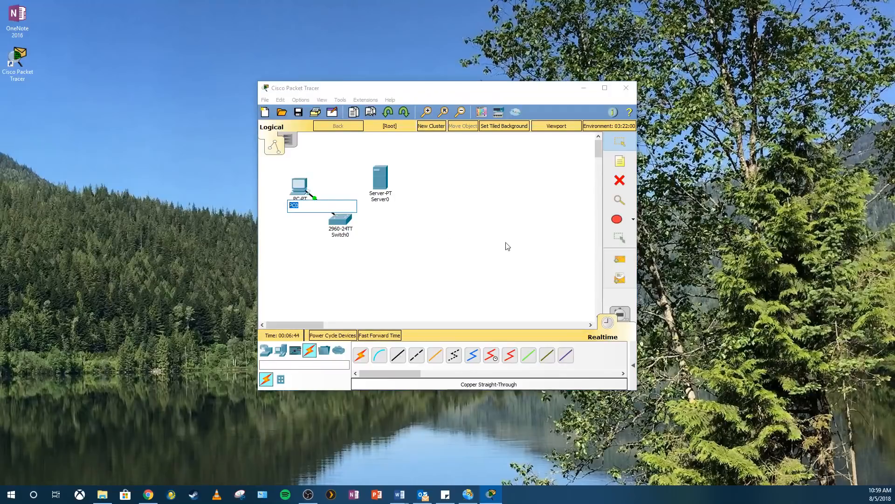
text(192.168.1.100)
click(423, 306)
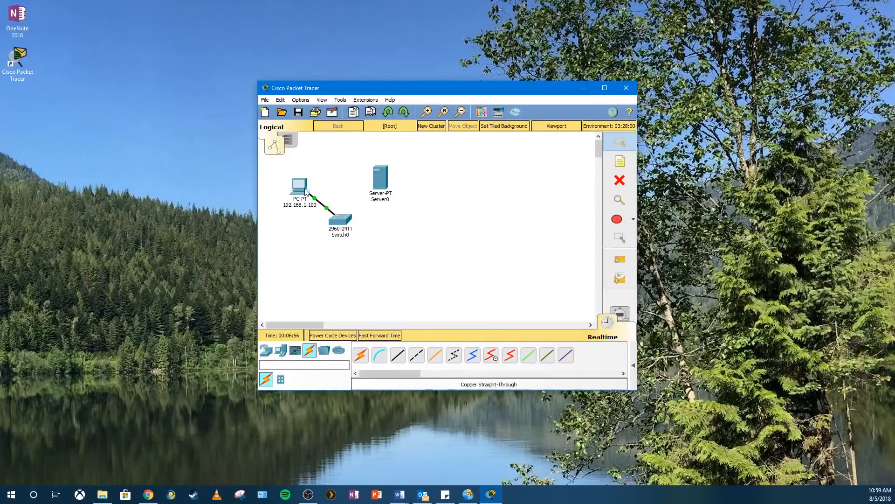
- Connect the server's FastEthernet0 port to the switch's FastEthernet0/2 port with a copper straight-through cable
mouse_move(388, 200)
click(402, 359)
click(378, 180)
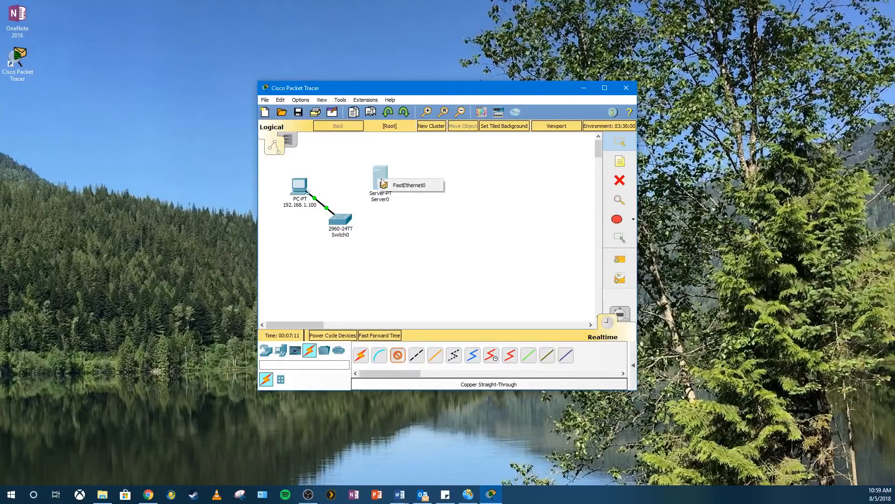
click(396, 186)
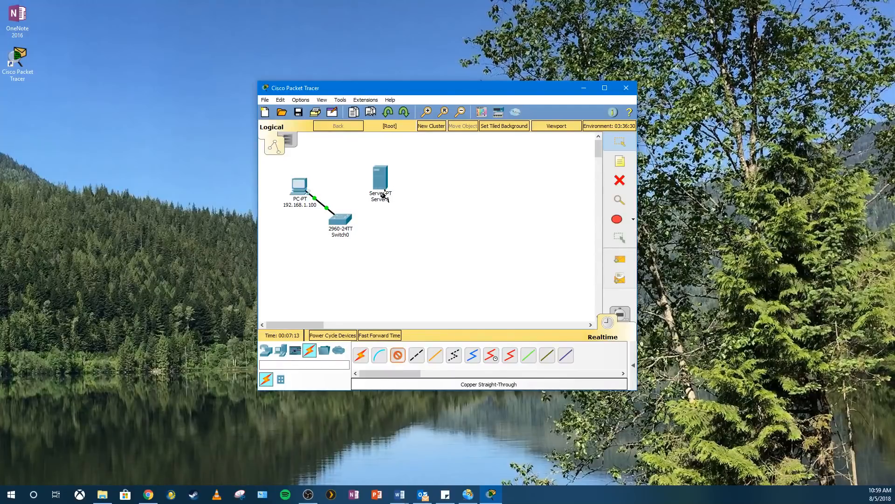
click(343, 221)
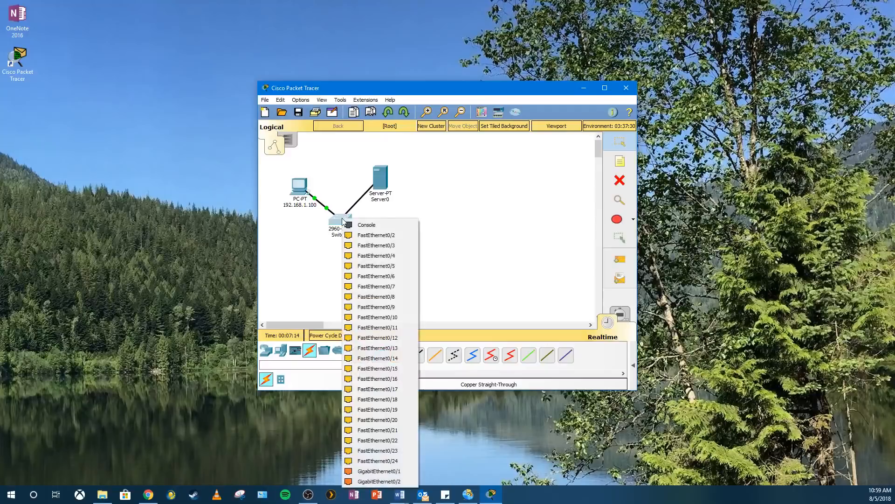
click(369, 235)
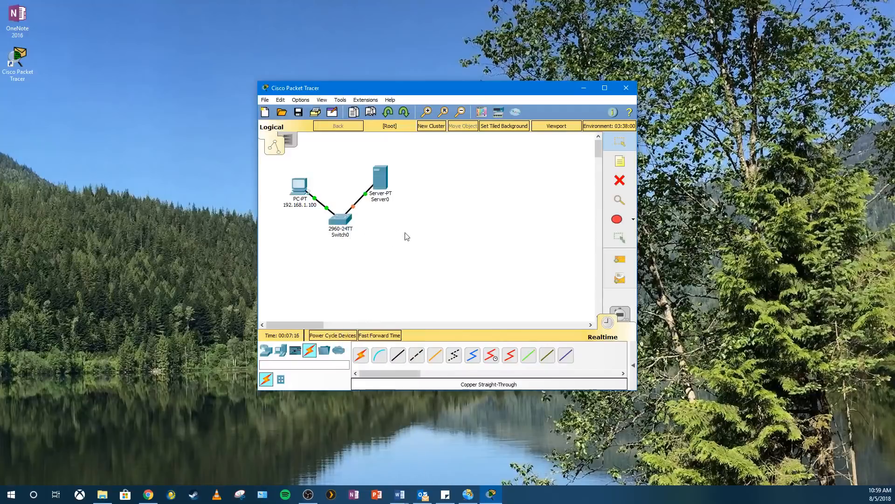
- Configure the server's FastEthernet0 interface with static IP address 192.168.1.254 and subnet mask 255.255.255.0
click(379, 179)
click(295, 90)
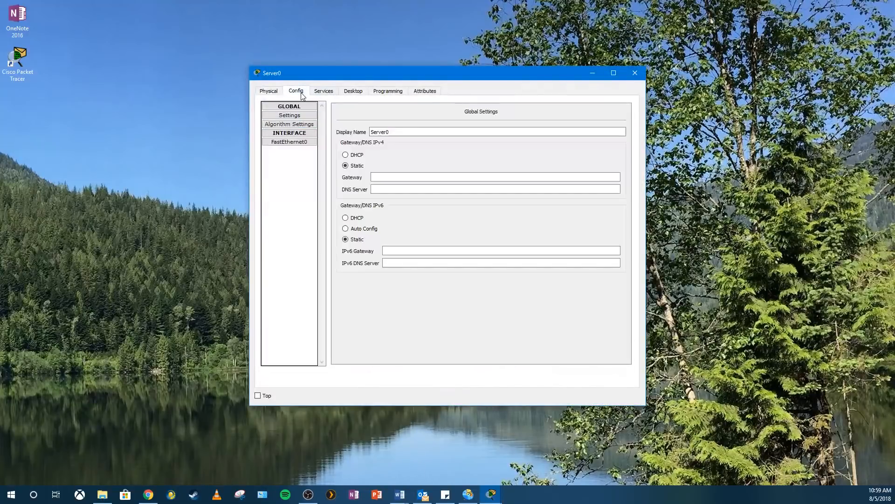
click(289, 142)
click(485, 177)
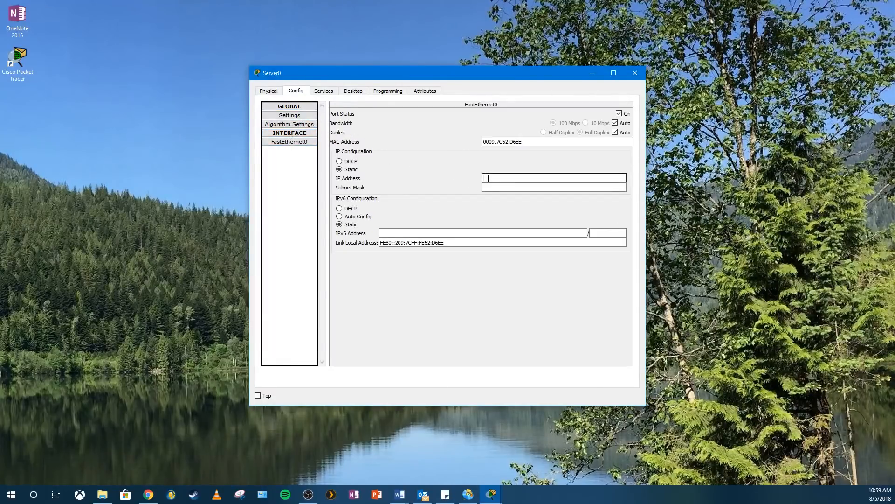
text(192.168.1.254)
key(Tab)
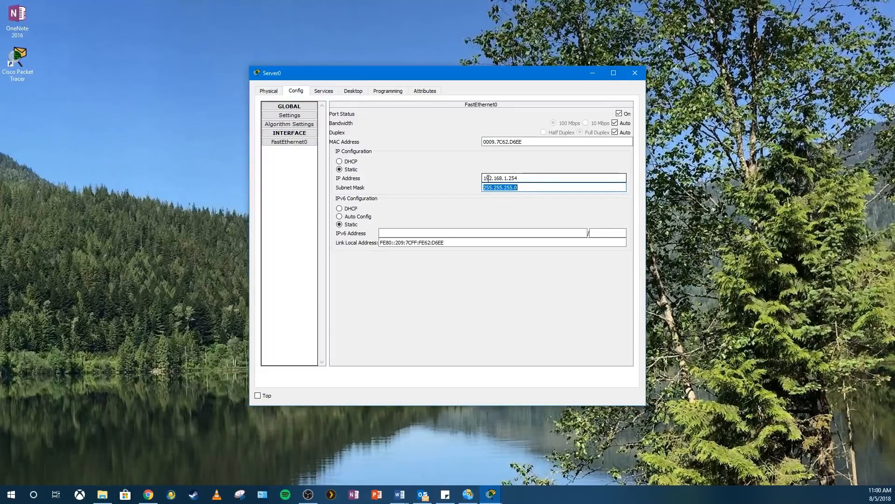
click(464, 170)
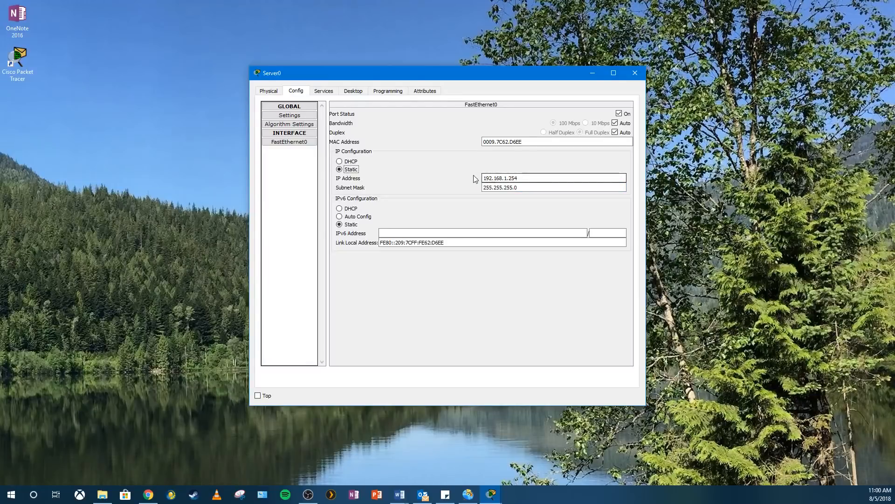
click(268, 92)
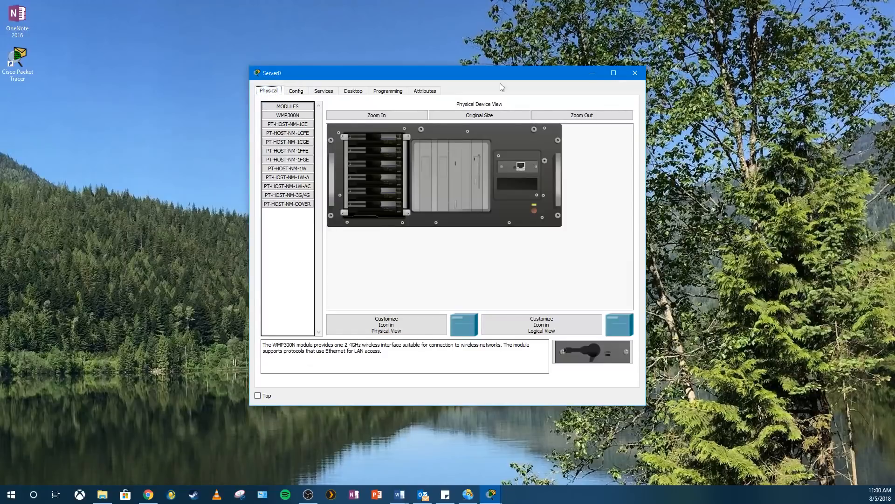
click(635, 73)
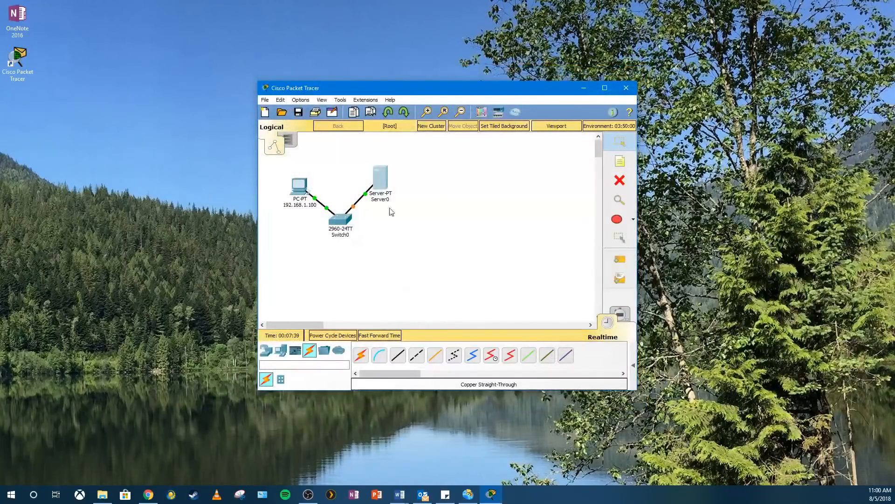
- Check the IP address and subnet mask saved on the server's FastEthernet0 interface
click(381, 183)
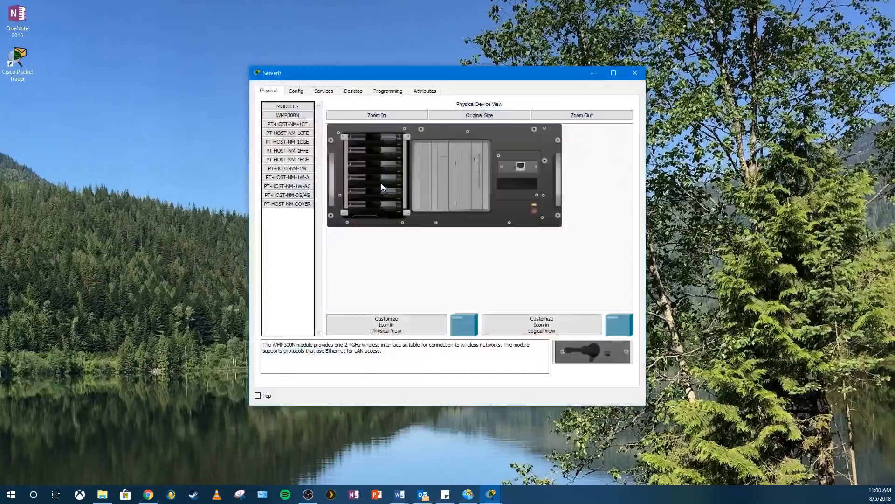
click(323, 92)
click(305, 92)
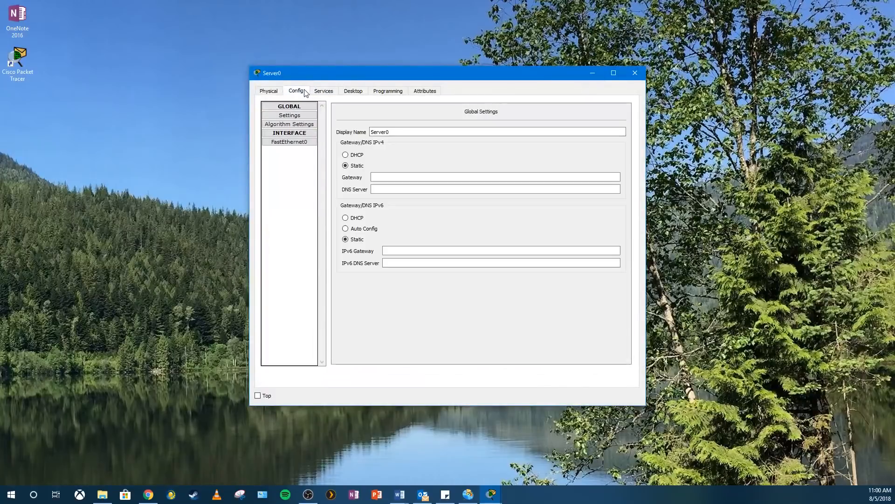
click(289, 142)
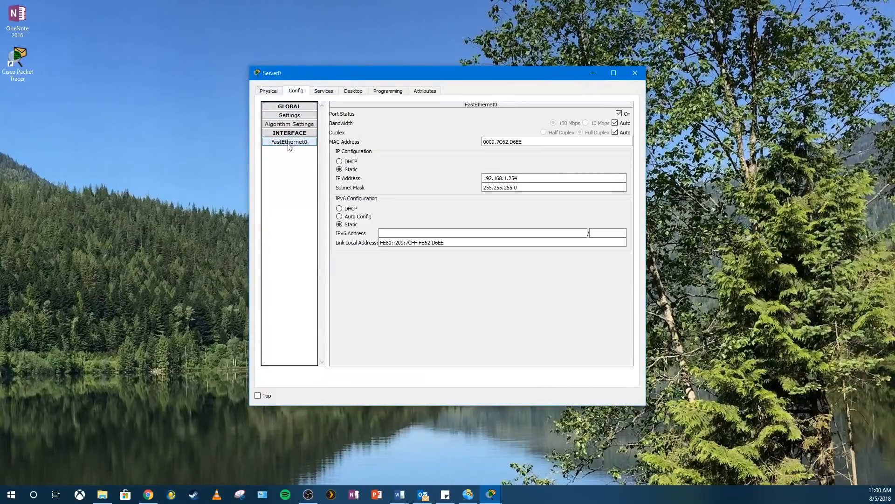
click(635, 72)
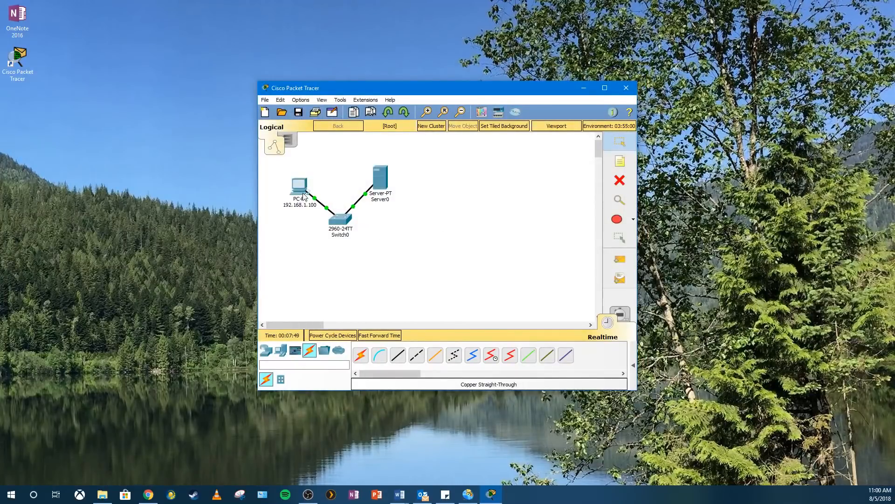
- Rename the server in the logical workspace to its IP address, 192.168.1.254
click(382, 200)
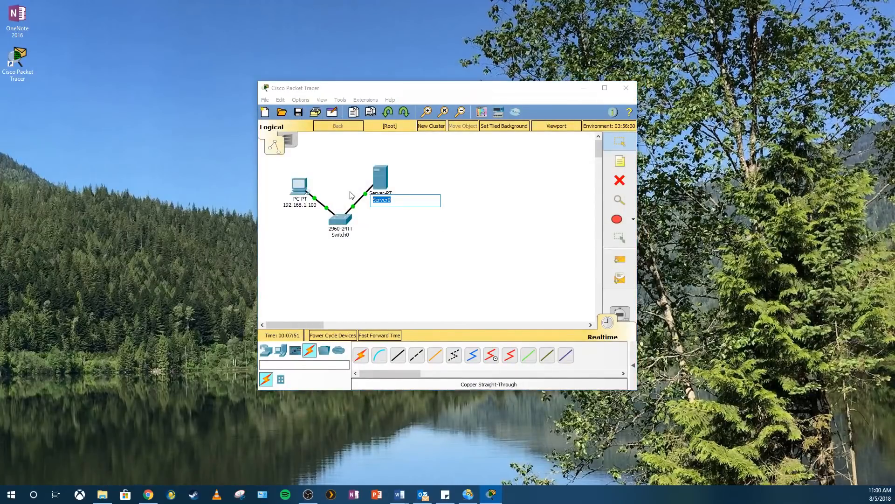
text(192.168.1.254)
click(400, 284)
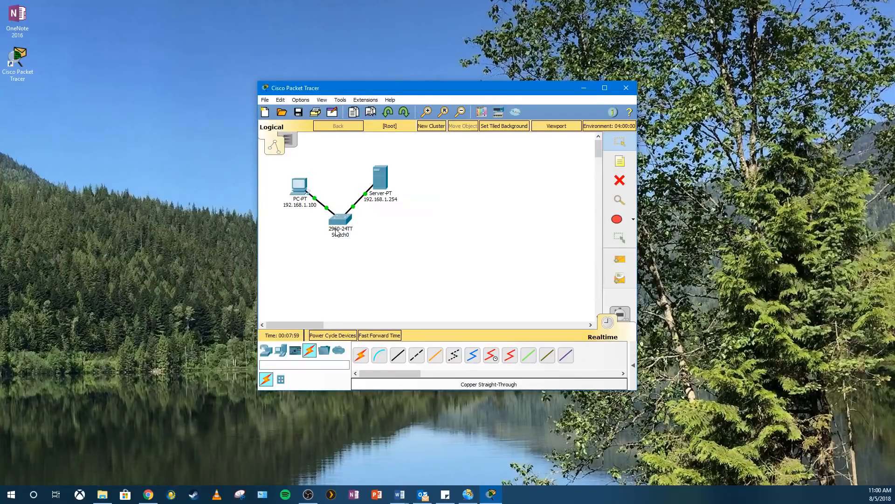
- Ping the server at 192.168.1.254 from the PC's command prompt, then close the PC's window
mouse_move(336, 233)
mouse_move(301, 195)
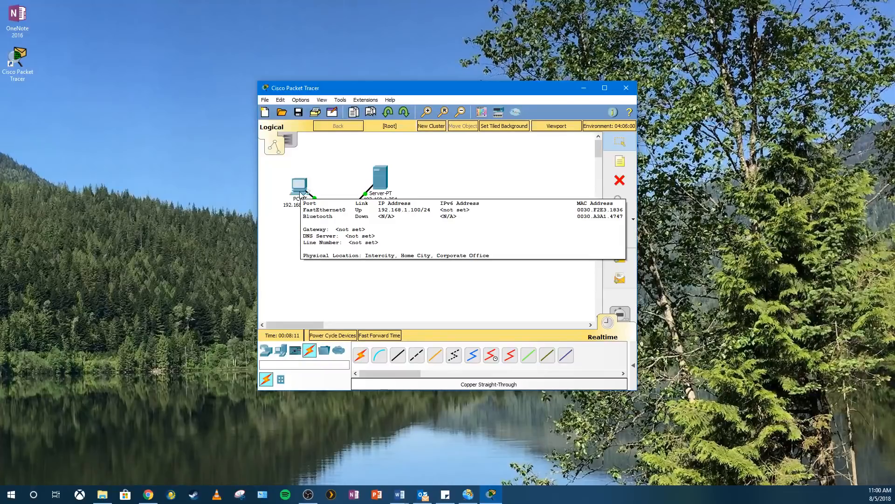
mouse_move(384, 178)
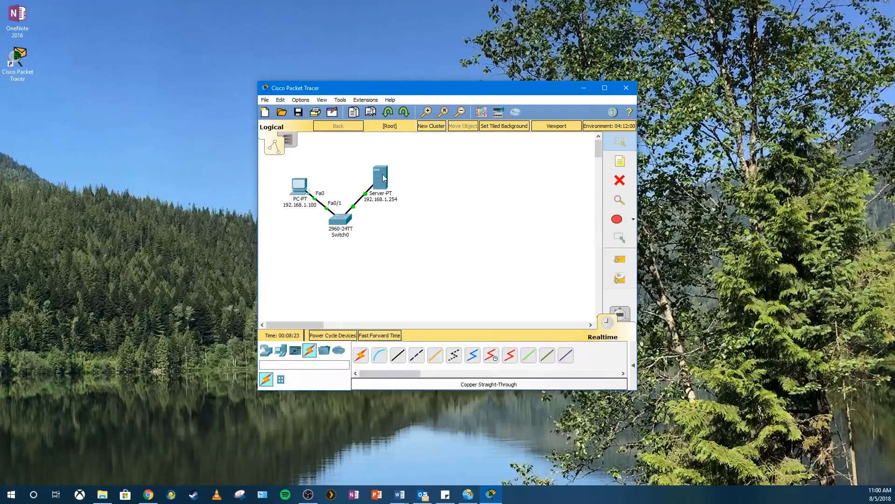
click(303, 187)
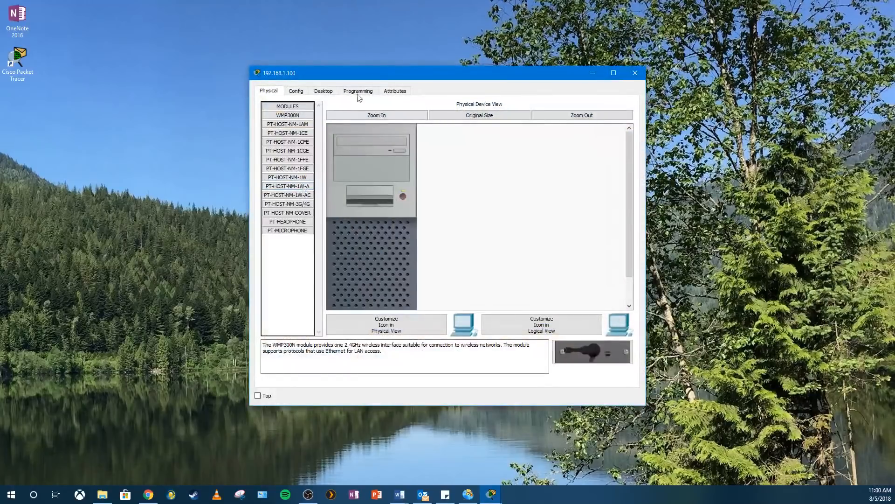
click(335, 92)
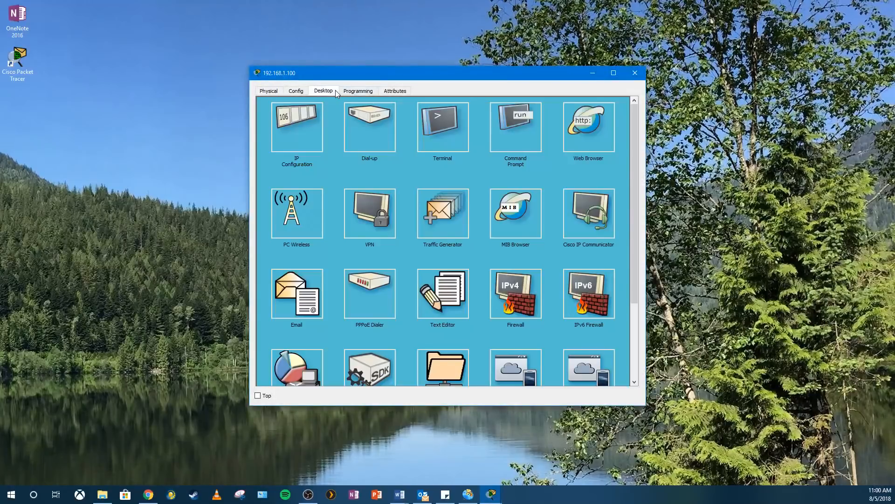
click(526, 127)
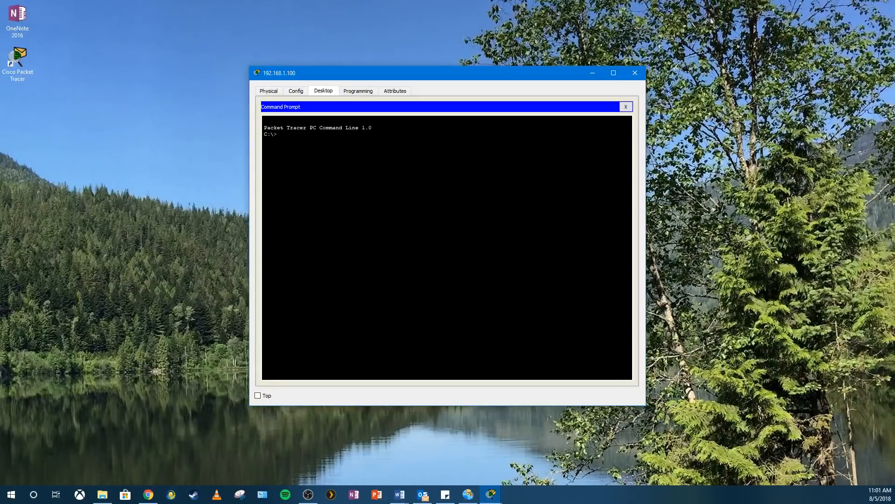
text(ping 192.168.1.254)
key(Return)
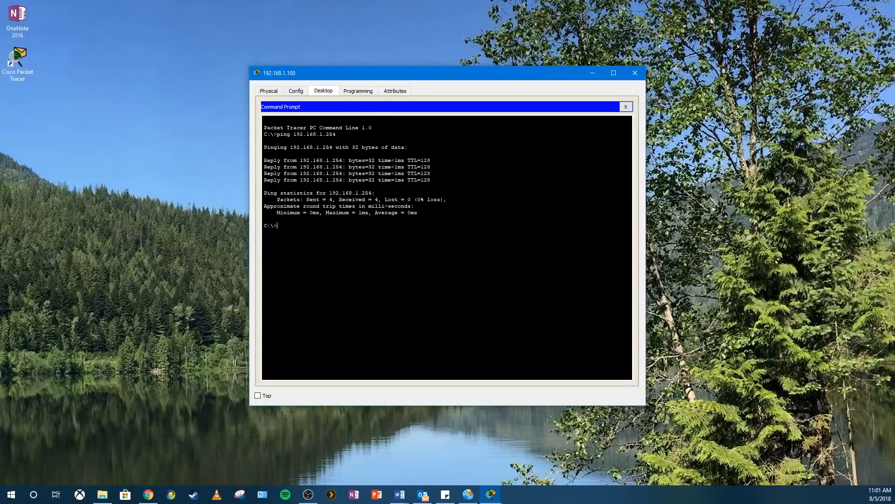
click(270, 92)
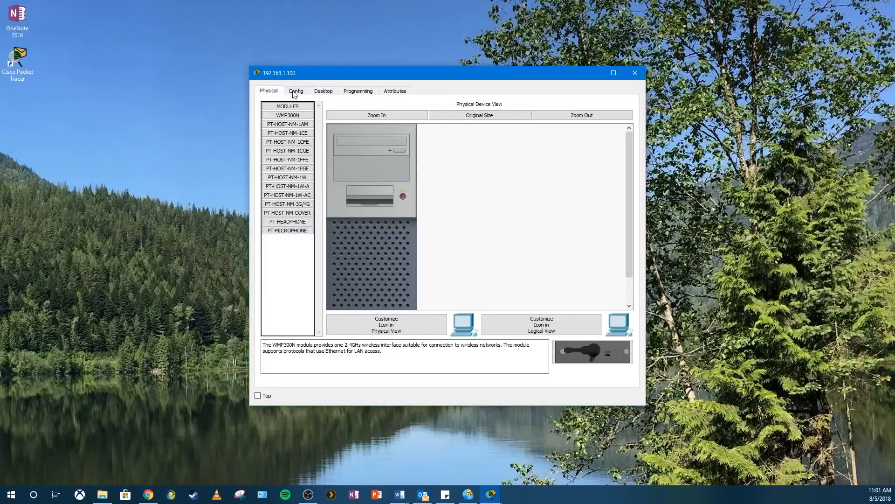
click(294, 94)
click(280, 93)
click(643, 74)
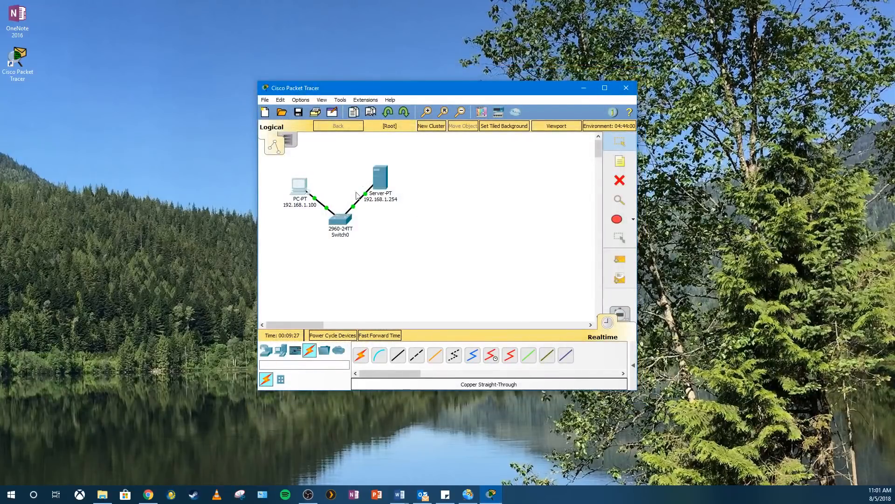
- Ping the PC at 192.168.1.100 from the server's command prompt and close the server's window
click(380, 178)
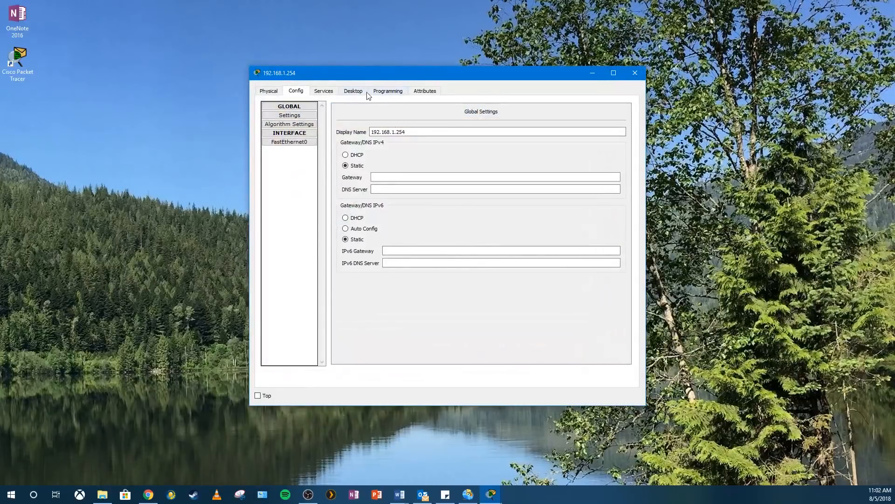
click(367, 93)
click(452, 125)
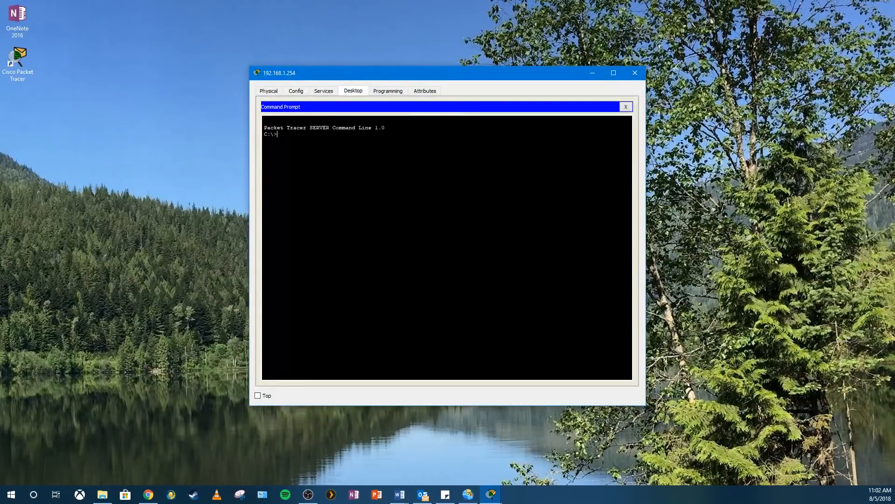
text(ping 192)
key(BackSpace)
text(92.168.1.100)
key(Return)
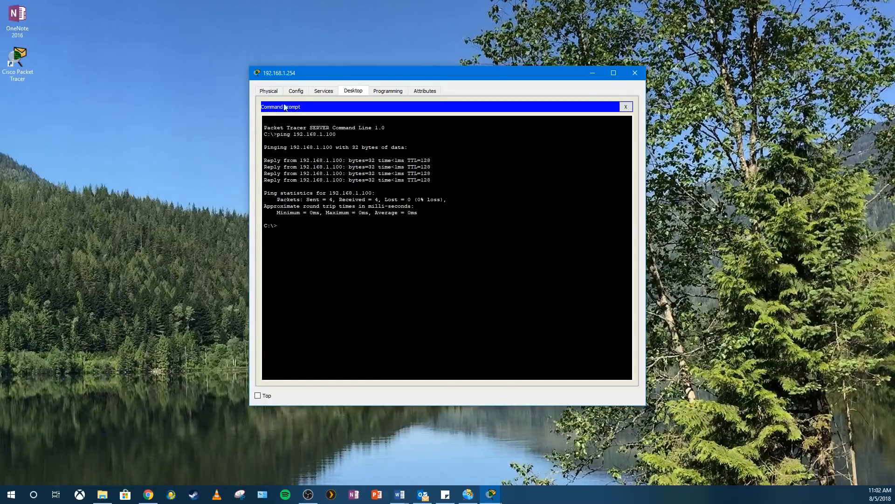
click(276, 93)
click(634, 74)
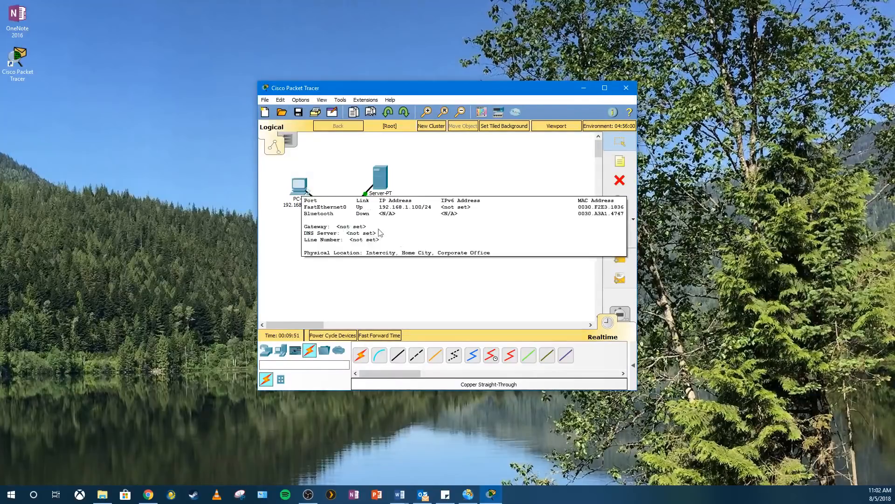
- Add a WRT300N wireless router to the logical workspace below the switch, keeping its default name
click(266, 354)
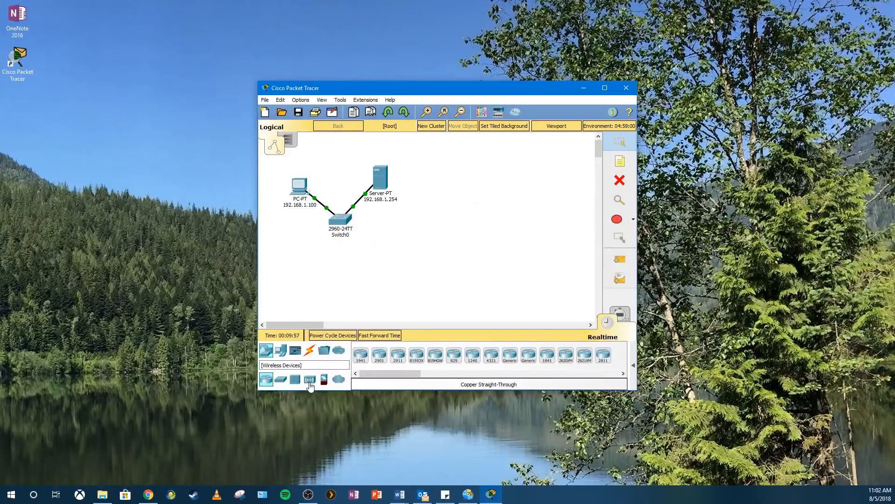
click(309, 381)
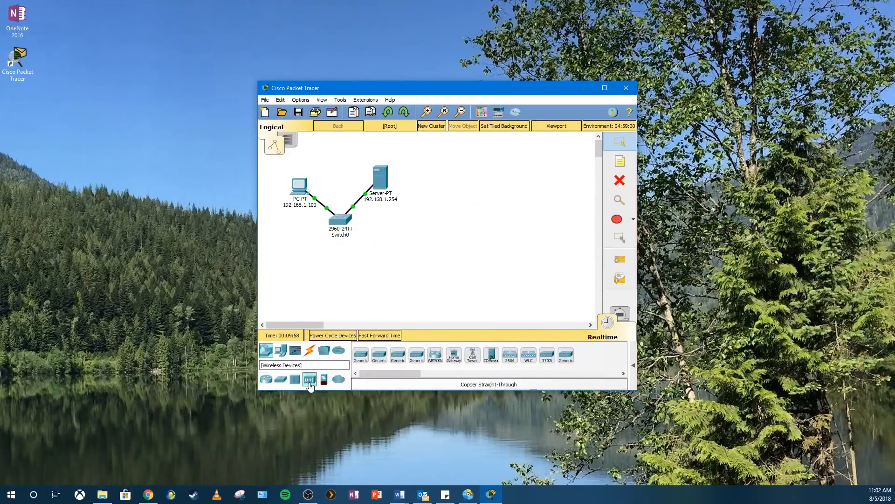
click(436, 356)
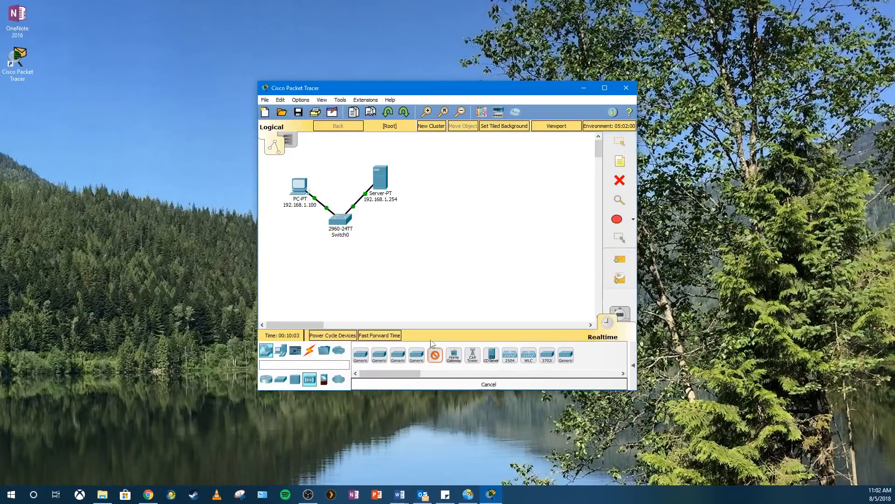
click(385, 253)
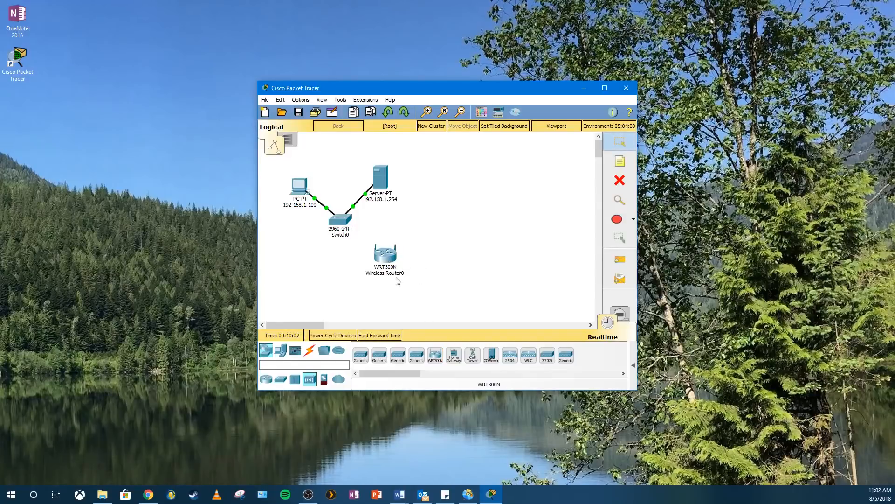
click(395, 272)
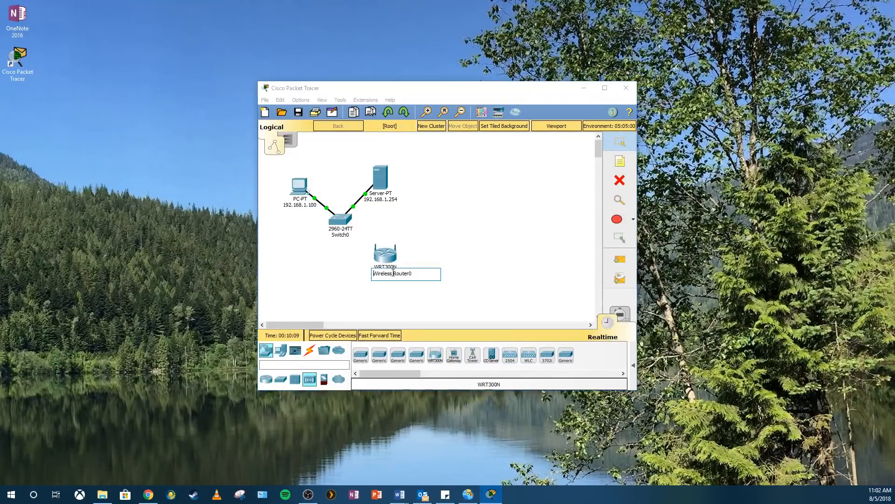
click(421, 243)
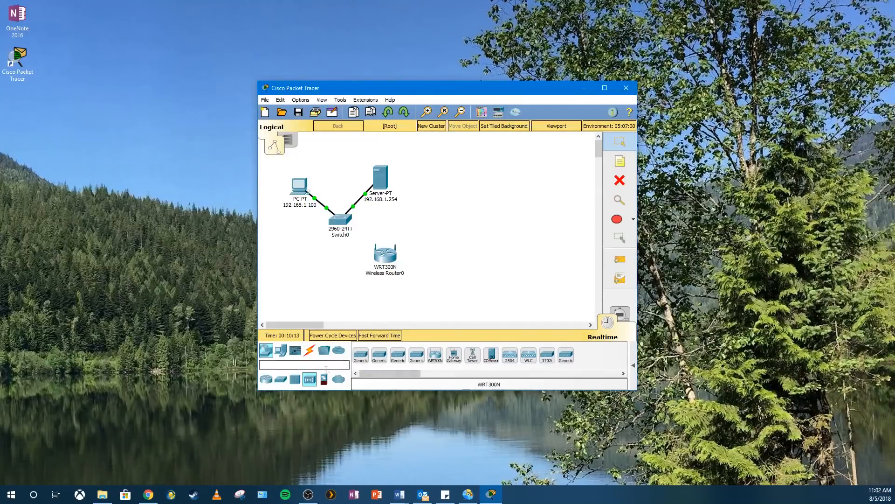
- Place a Cloud-PT device beside the wireless router and rename it Internet
click(337, 380)
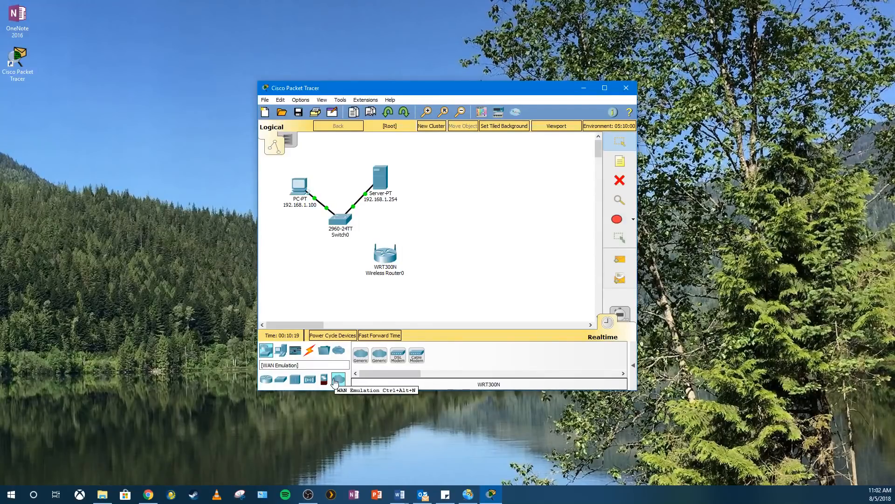
click(360, 354)
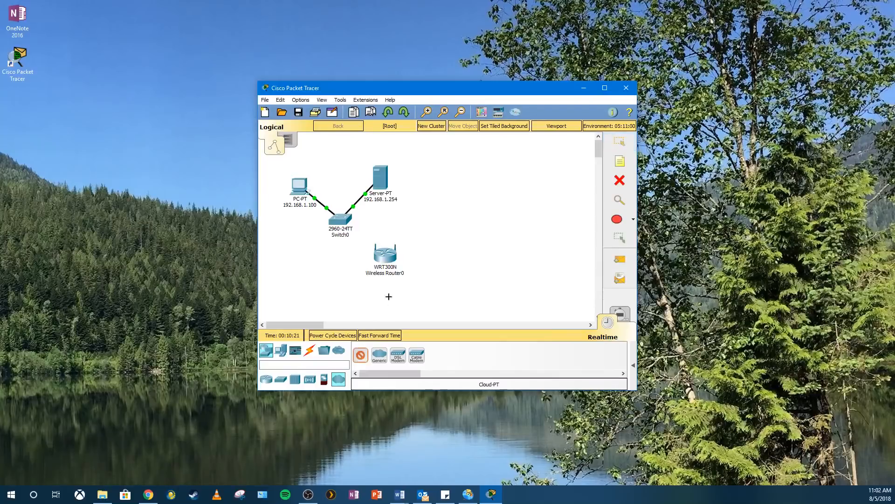
click(454, 268)
click(453, 288)
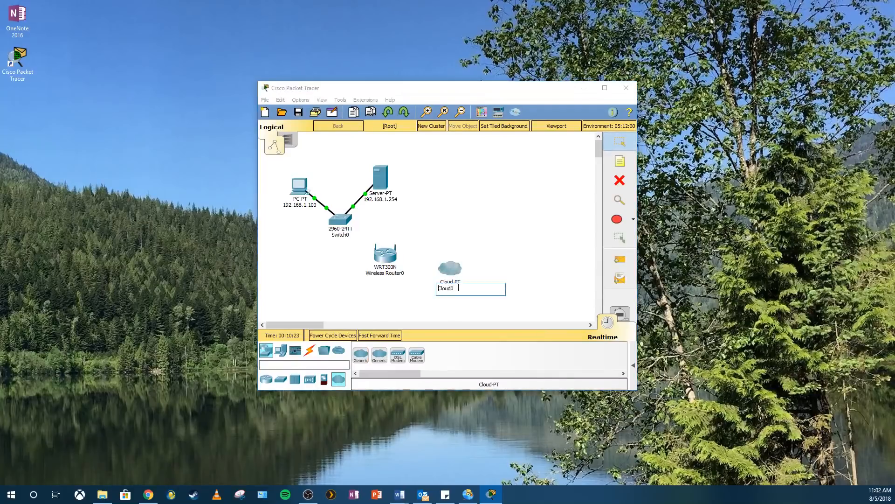
text(Internet)
key(Return)
click(424, 288)
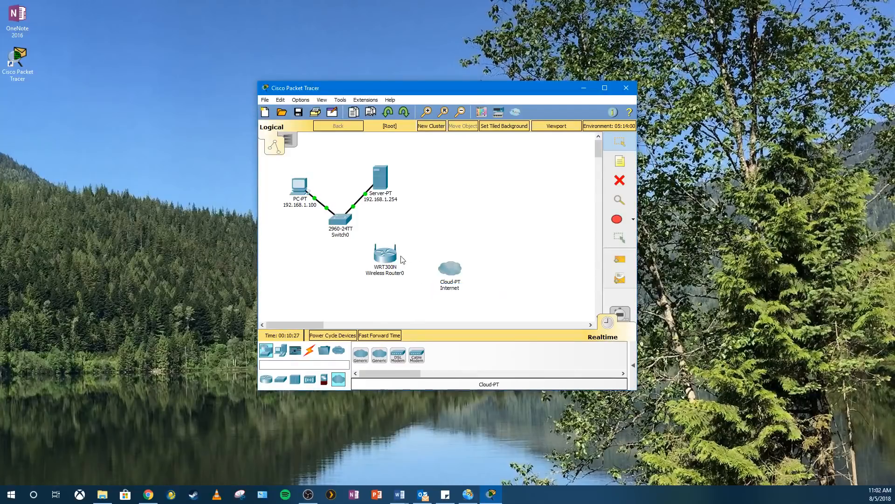
- Connect the wireless router to the Internet cloud with an automatically chosen connection type
mouse_move(441, 276)
click(309, 351)
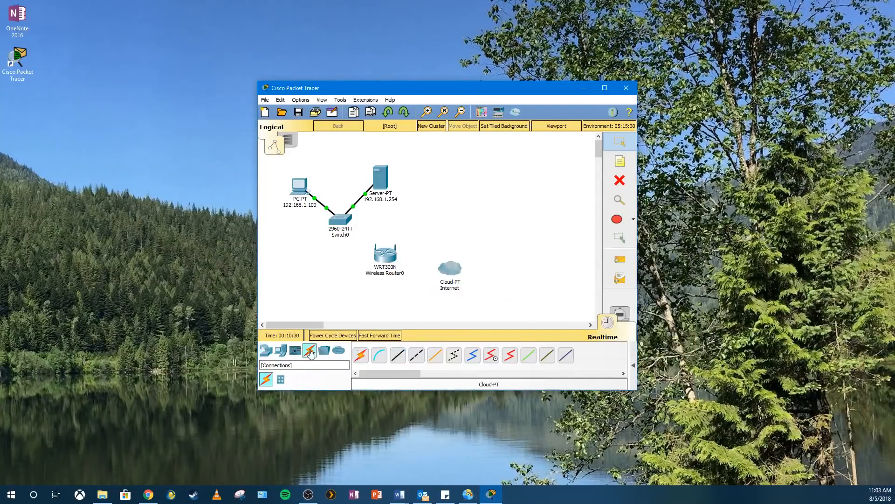
click(360, 356)
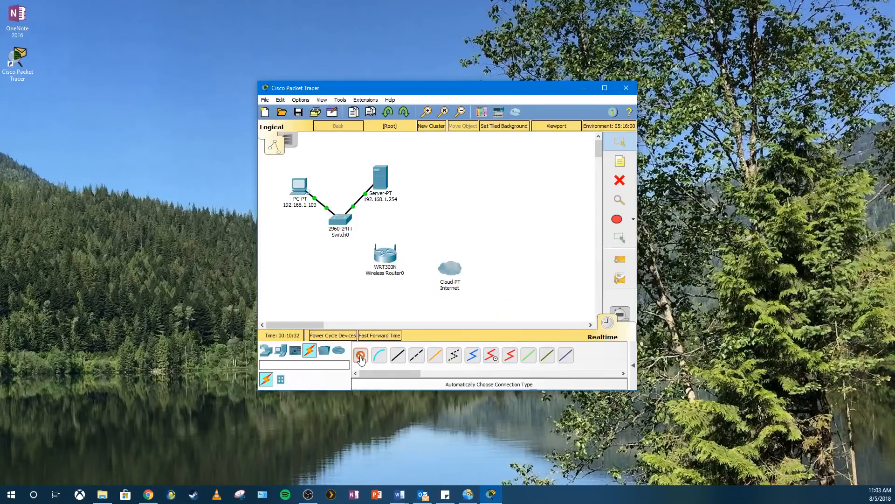
click(385, 255)
click(450, 269)
mouse_move(394, 269)
mouse_move(378, 173)
mouse_move(460, 281)
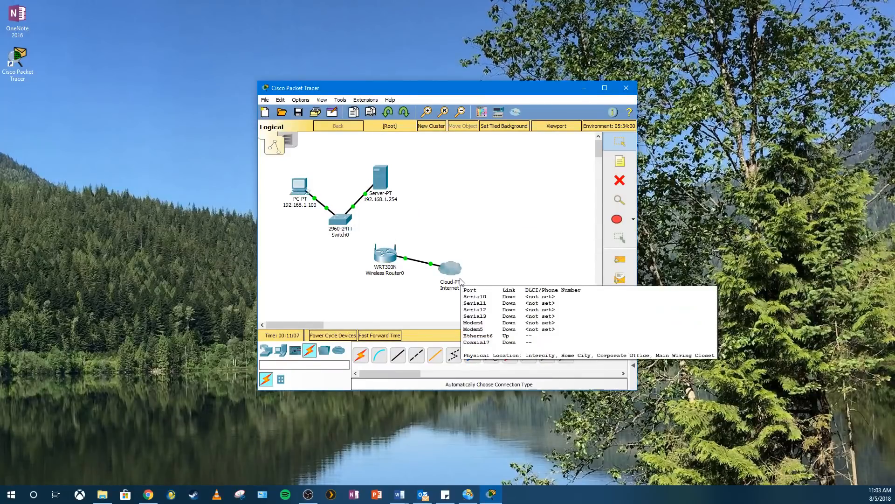
- Connect one of the wireless router's LAN Ethernet ports to the switch's FastEthernet0/3 port with a copper straight-through cable
click(398, 357)
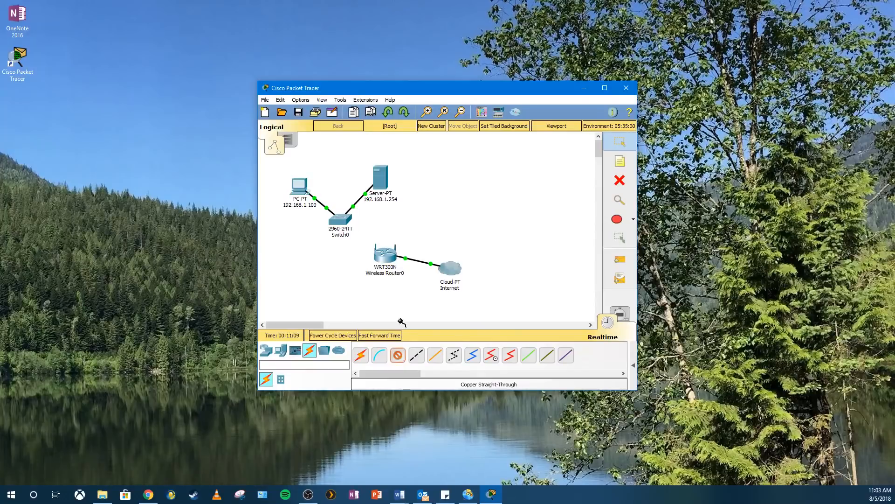
click(384, 257)
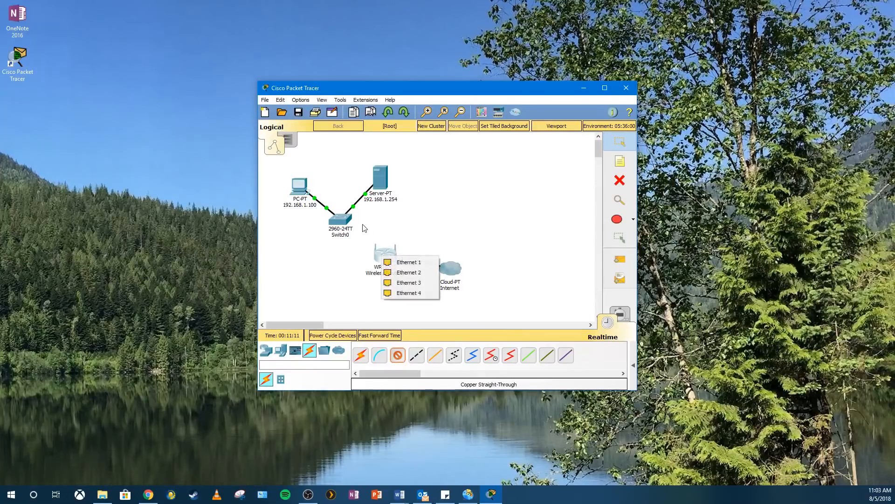
click(396, 269)
click(342, 219)
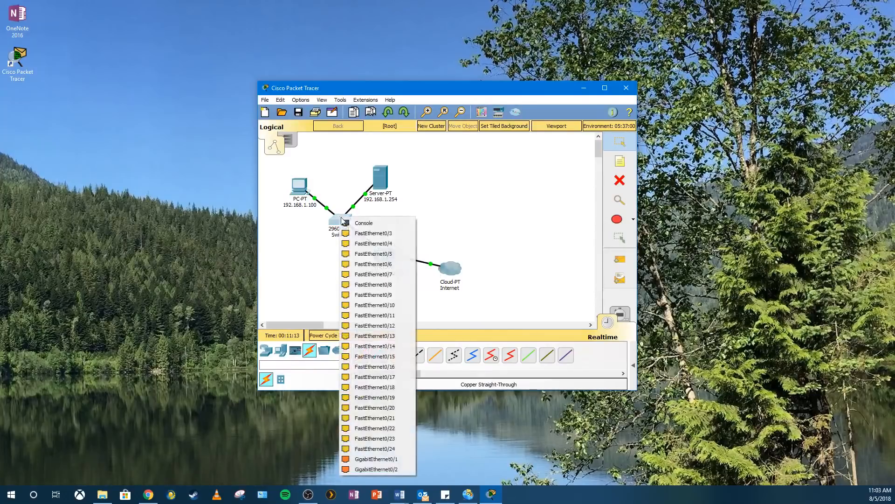
click(369, 233)
- Examine the rear ports of the wireless router in an enlarged physical device view
click(387, 258)
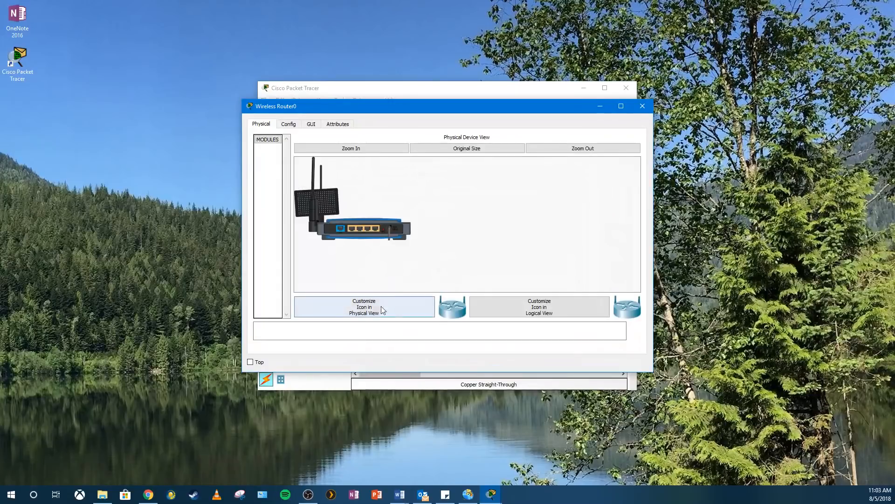
click(378, 148)
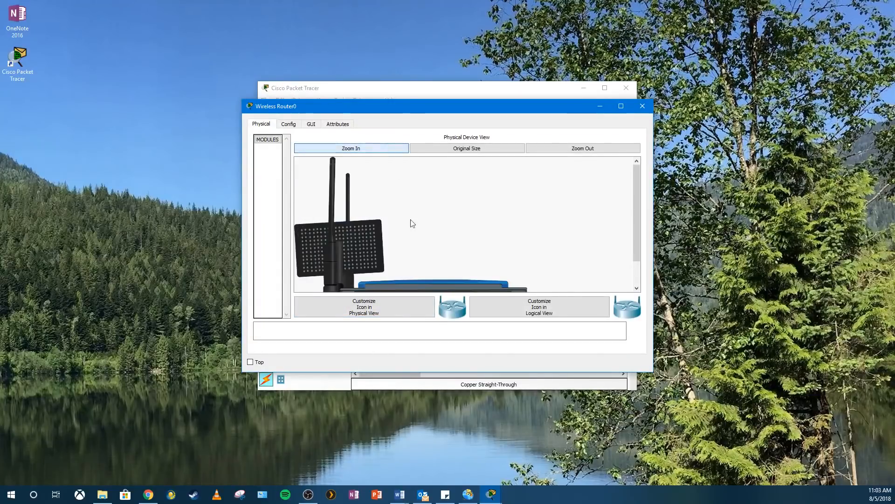
scroll(409, 222, down, 3)
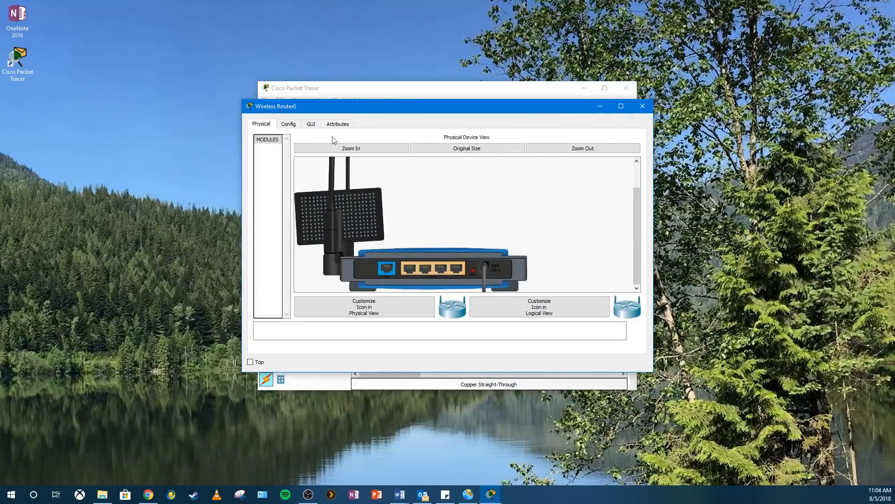
- Set the router IP address to 192.168.1.1 in the wireless router's basic network setup
click(292, 125)
click(307, 127)
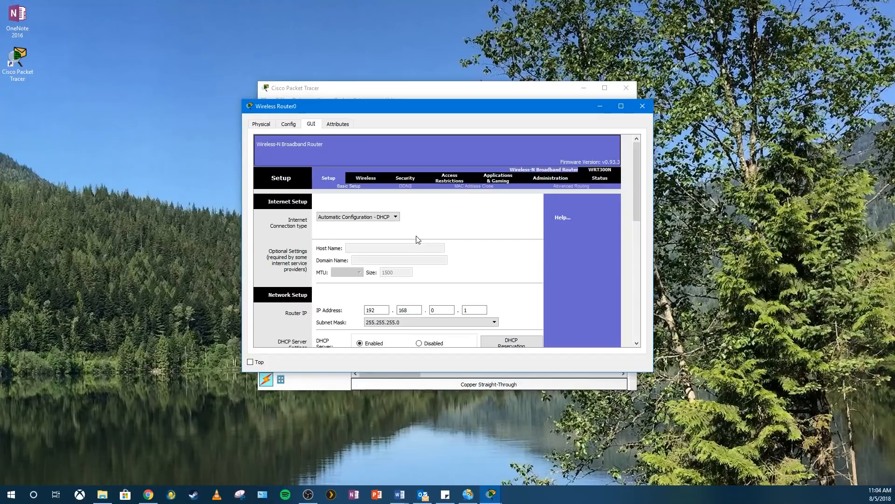
click(442, 308)
scroll(472, 303, down, 10)
scroll(472, 306, up, 10)
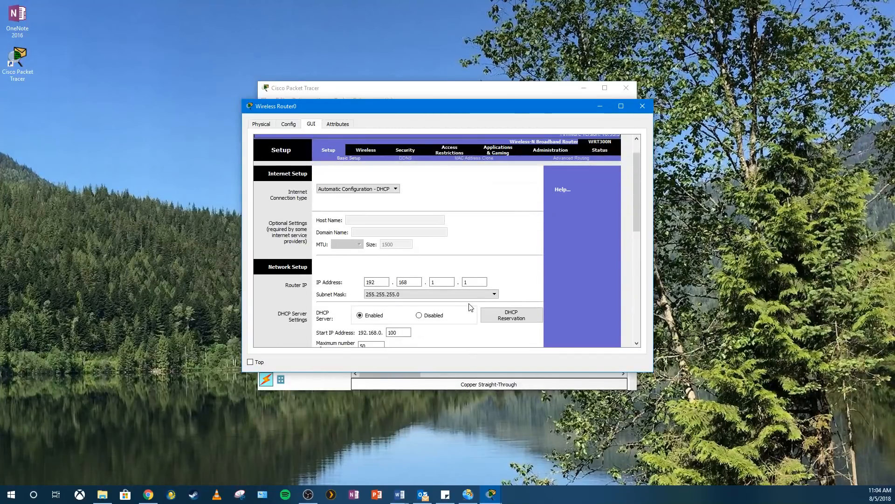
- Examine the wireless router's basic wireless, security and access restrictions settings, including the available network modes
click(376, 152)
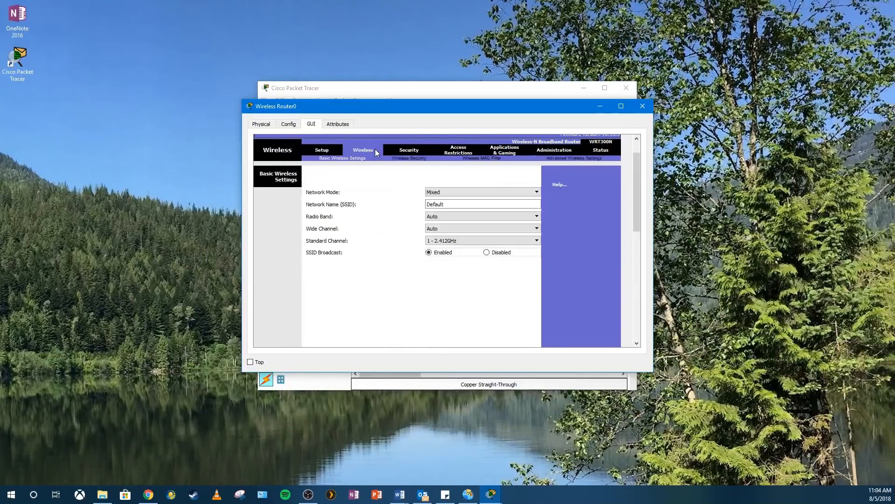
click(470, 188)
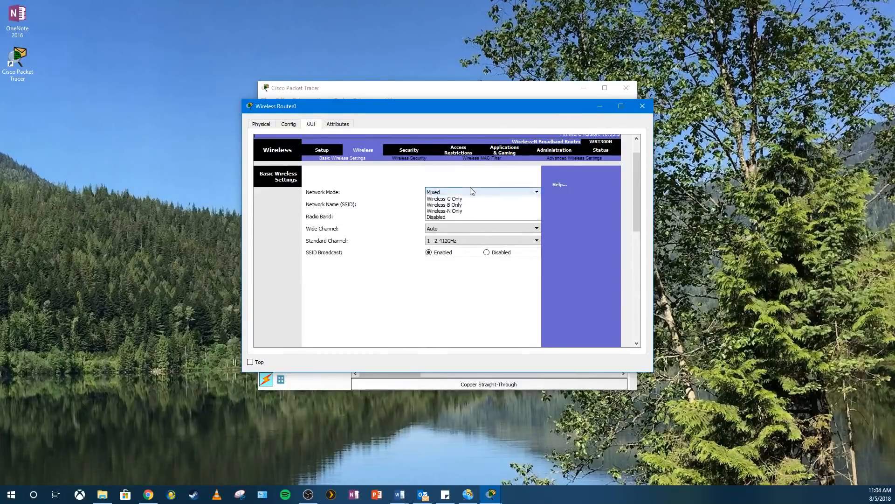
click(470, 189)
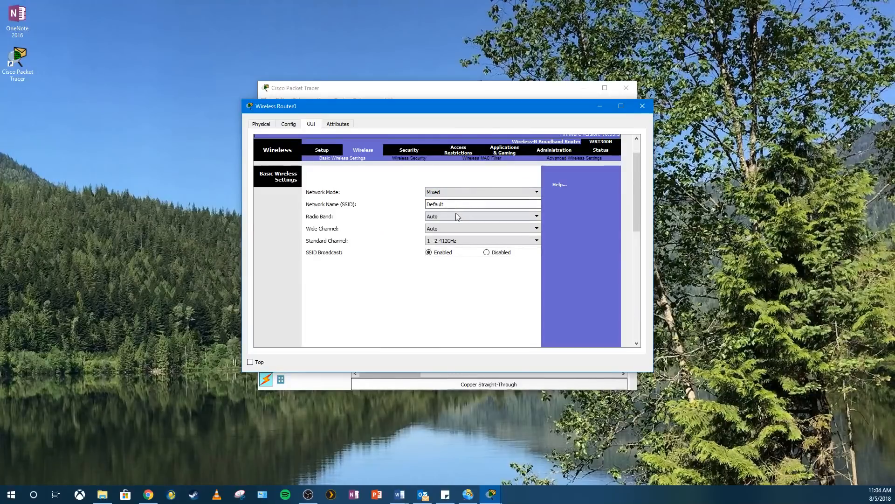
click(403, 150)
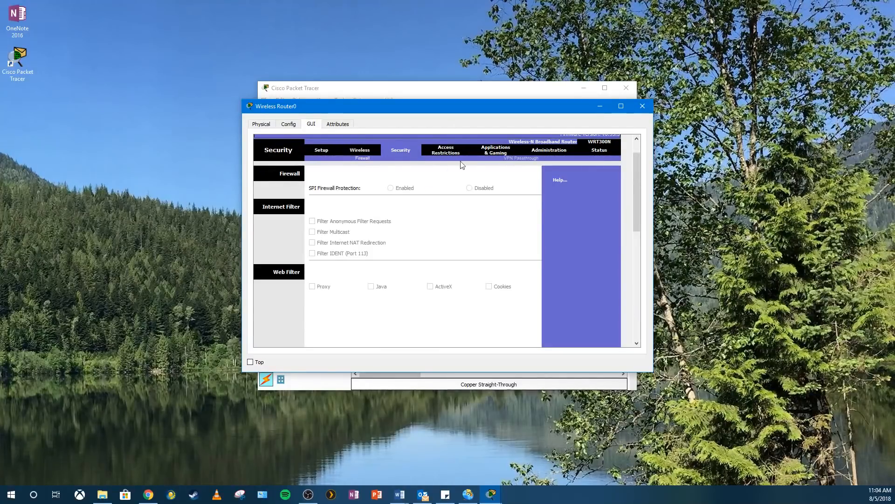
click(452, 152)
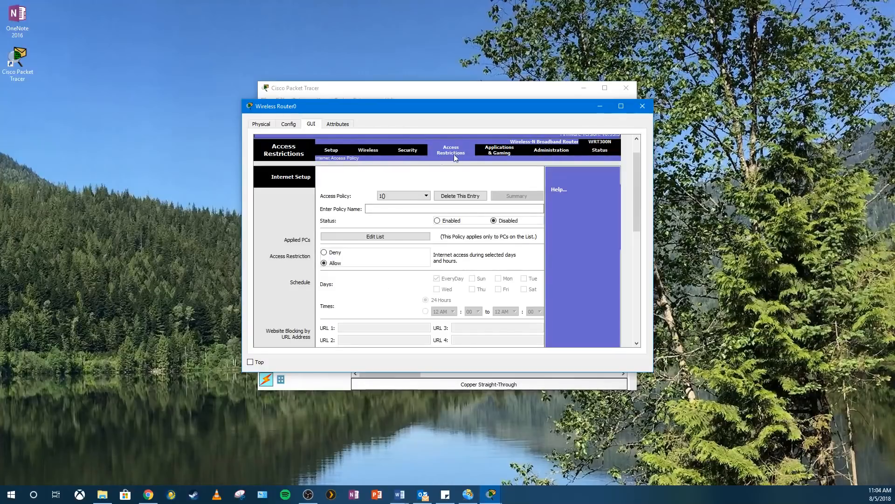
click(270, 124)
click(288, 124)
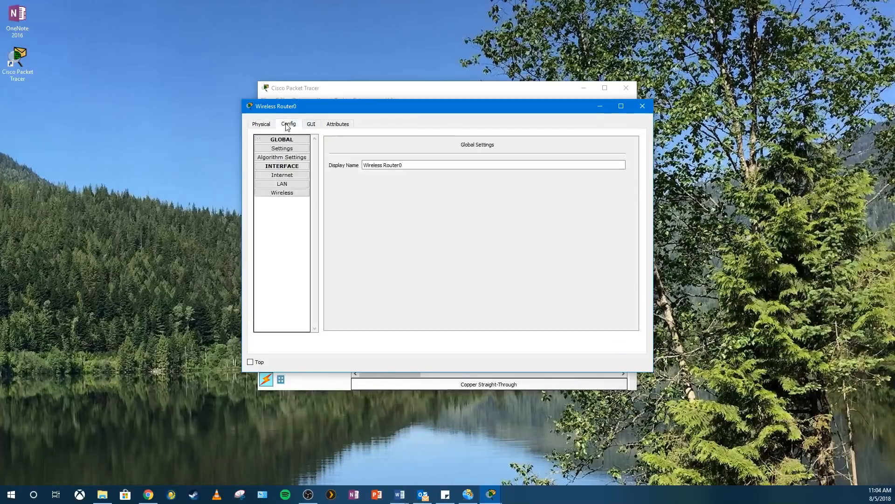
click(308, 125)
- Set the IP address of the wireless router's LAN interface to 192.168.1.1 and close the router's configuration
click(290, 124)
click(283, 176)
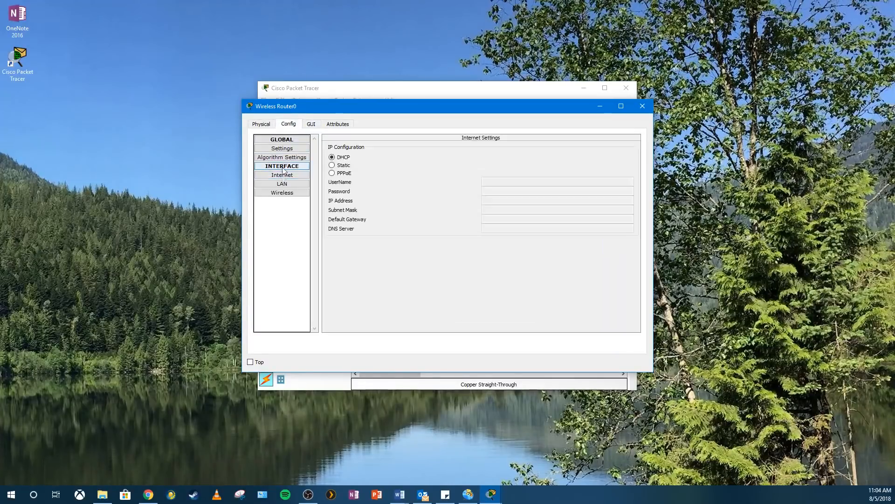
click(282, 184)
click(509, 157)
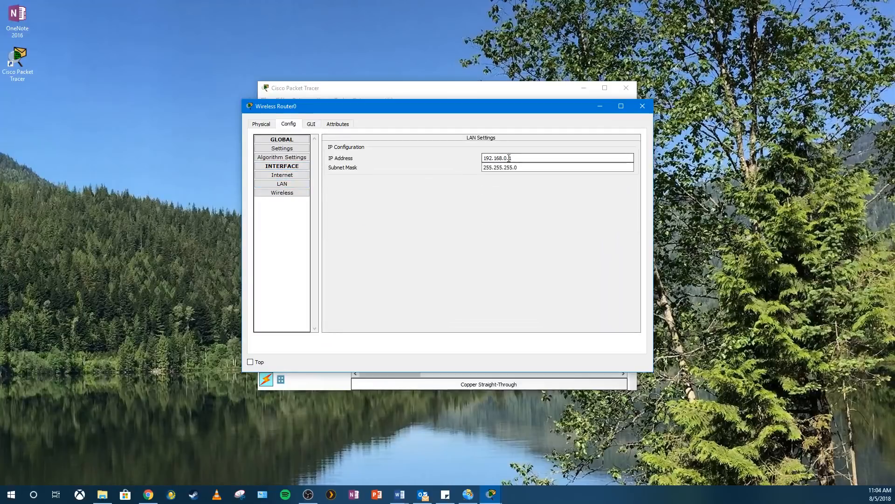
key(BackSpace)
key(BackSpace)
key(BackSpace)
text(1.1)
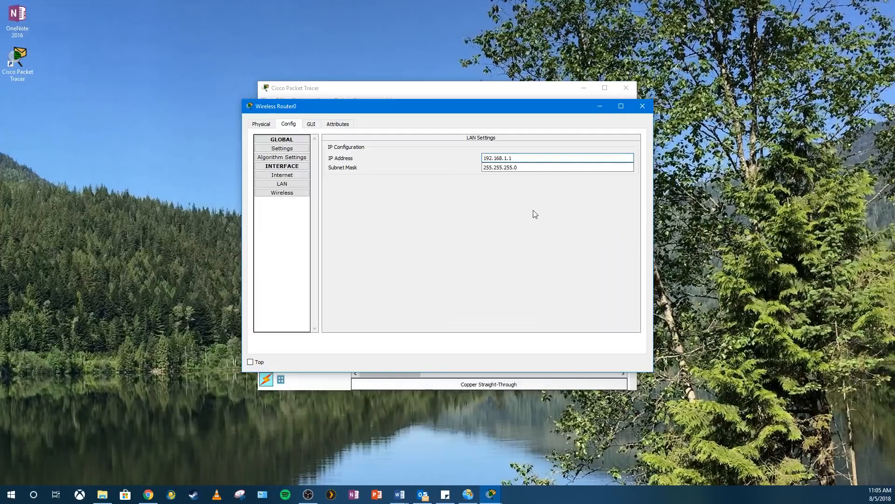
click(642, 105)
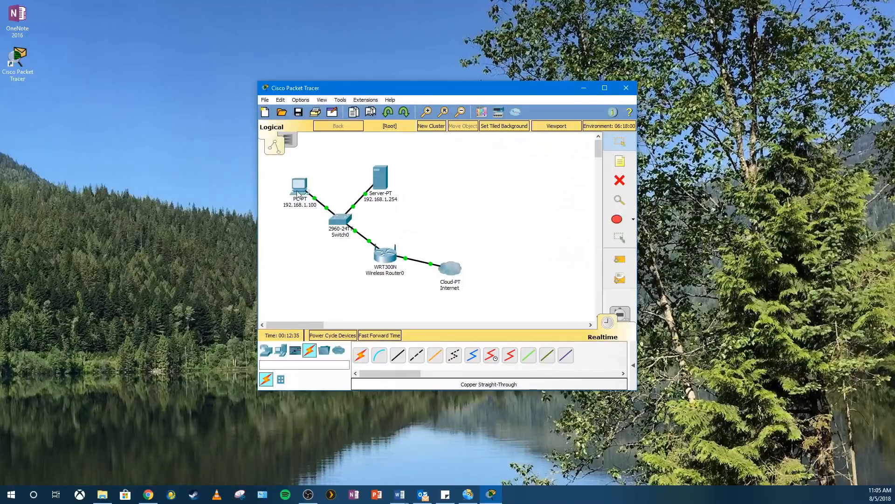
- Review the server's HTTP, DHCP, DNS, EMAIL, FTP, IoT and VM Management service settings
mouse_move(297, 193)
click(380, 178)
click(323, 91)
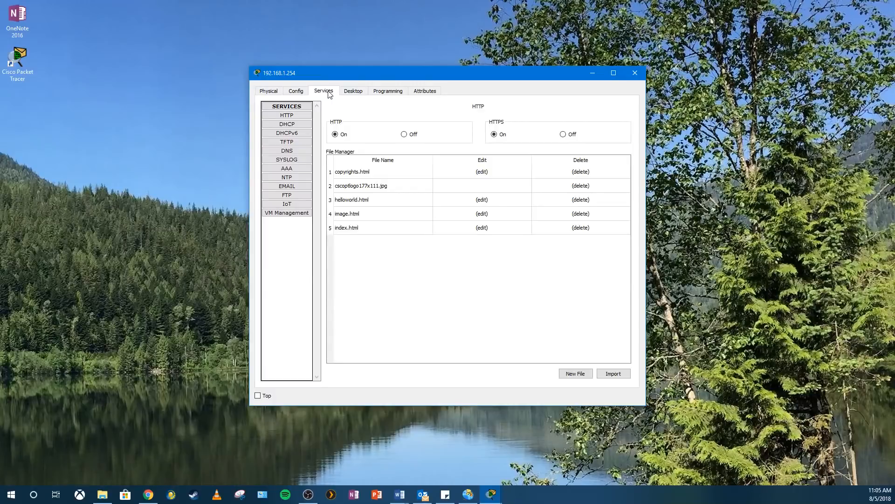
click(293, 125)
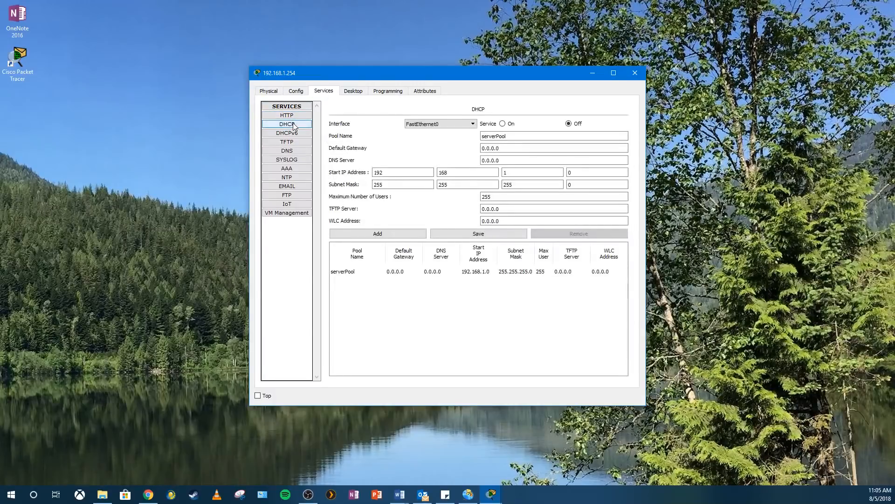
click(290, 152)
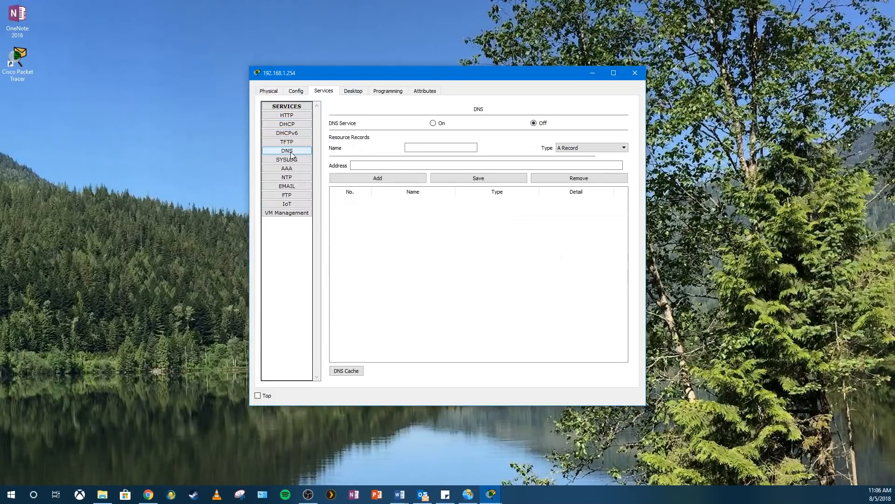
click(293, 186)
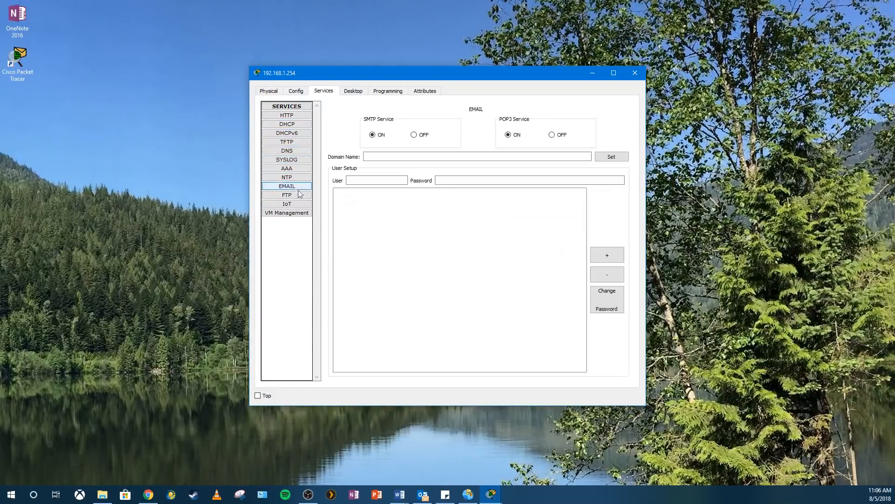
click(301, 196)
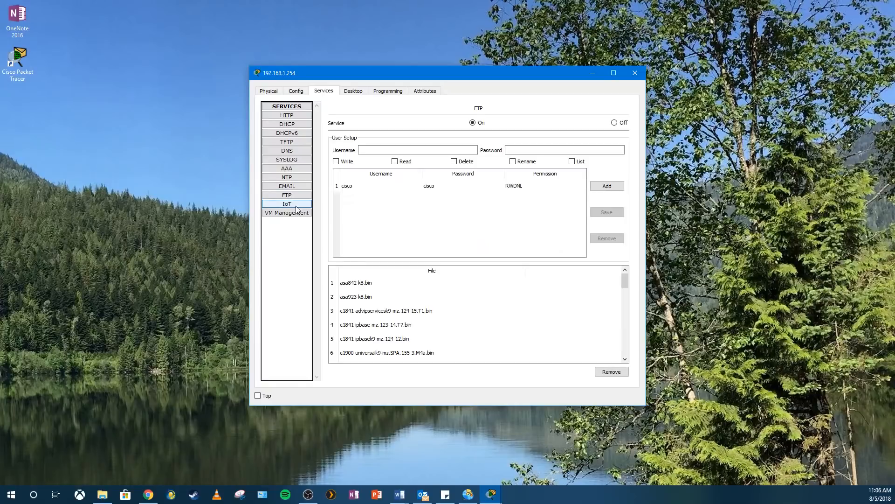
click(297, 208)
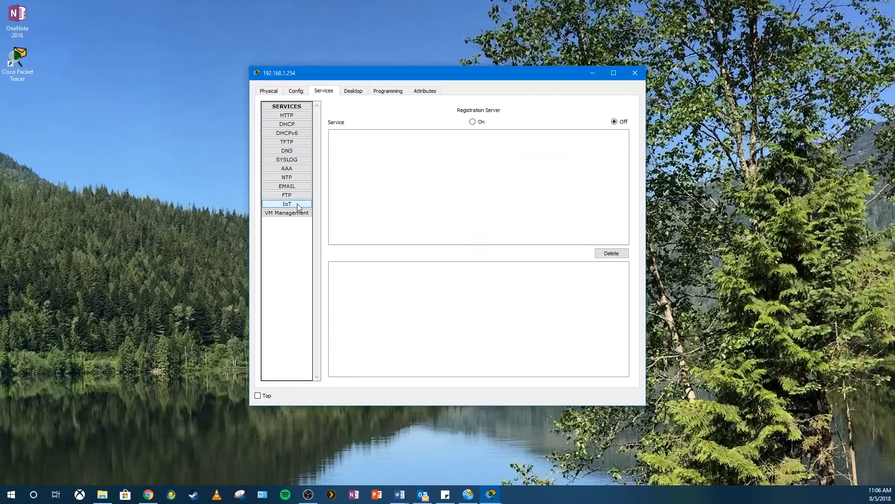
click(298, 216)
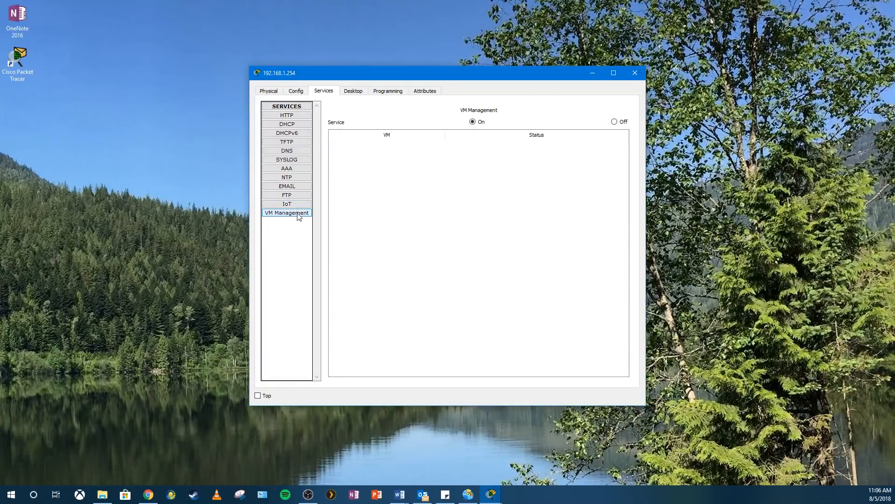
- Replace the centered heading text in the server's HTTP index.html file with "Super Yahoo"
click(287, 116)
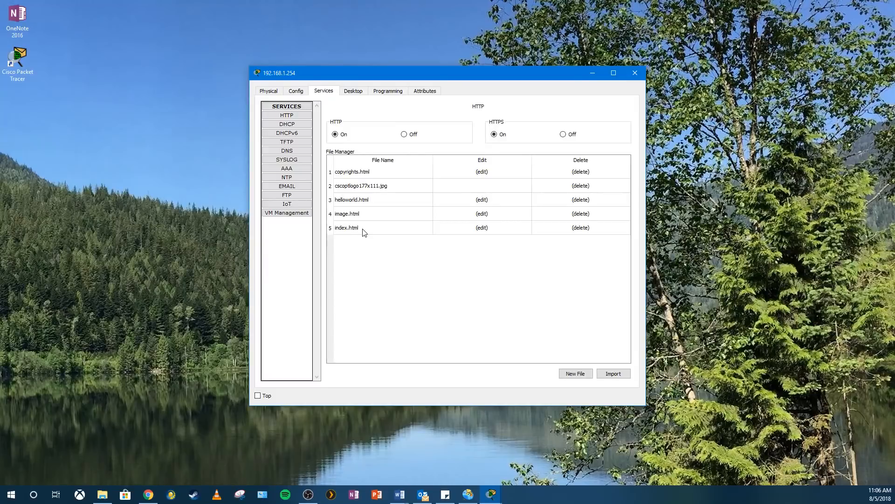
click(484, 228)
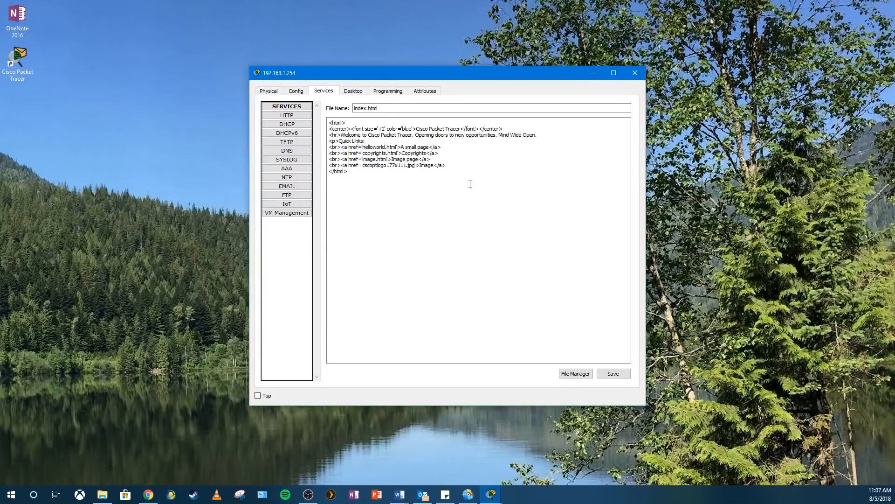
drag(417, 128, 460, 129)
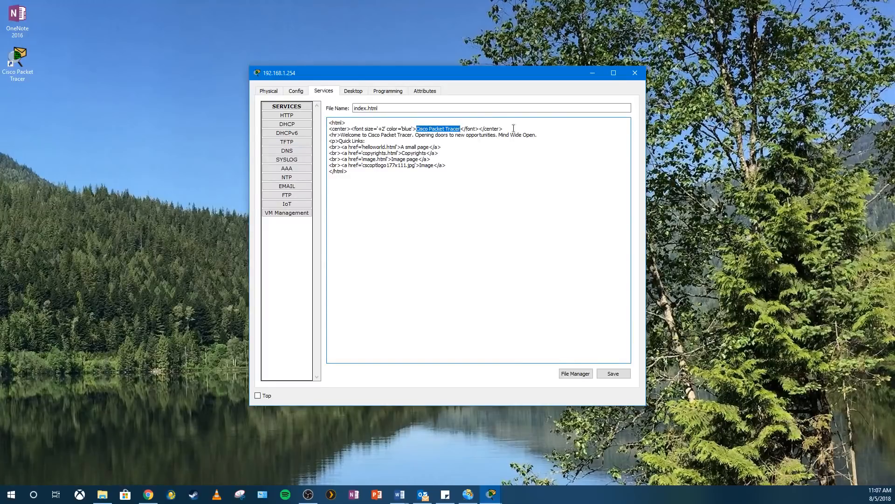
text(Super Yahoo)
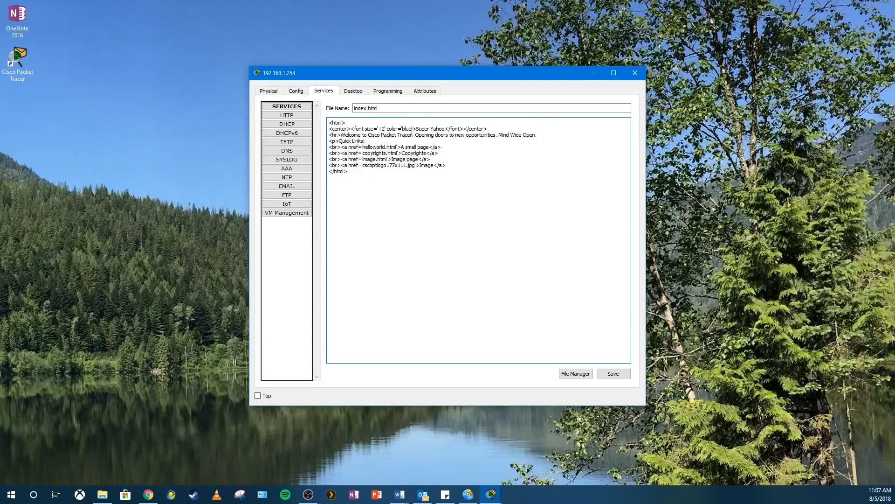
- Change the welcome line in index.html to read "Welcome to Super Yahoo!", save the file, and close the server
drag(413, 135, 368, 135)
text(Super Yahoo)
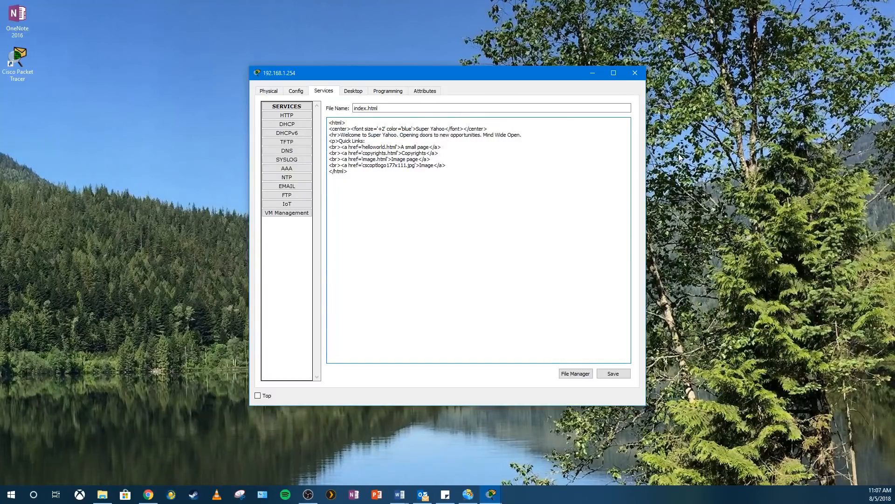
key(Delete)
text(!)
click(612, 374)
click(465, 256)
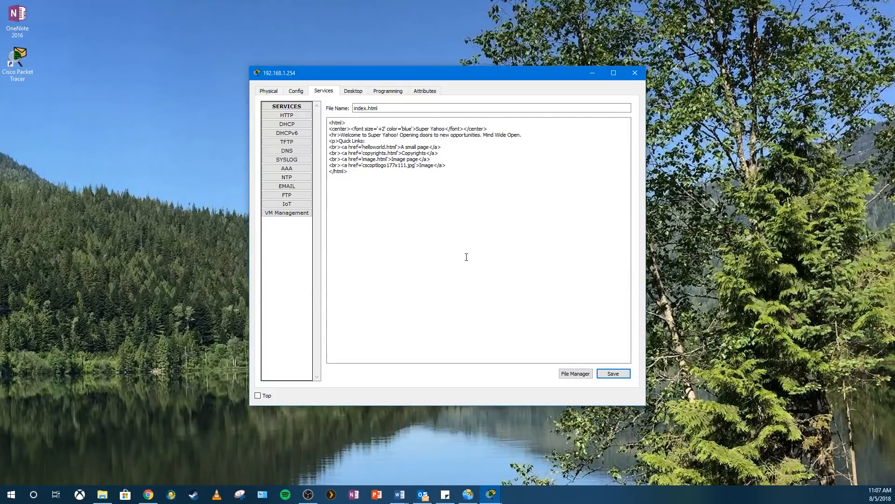
click(267, 92)
click(634, 73)
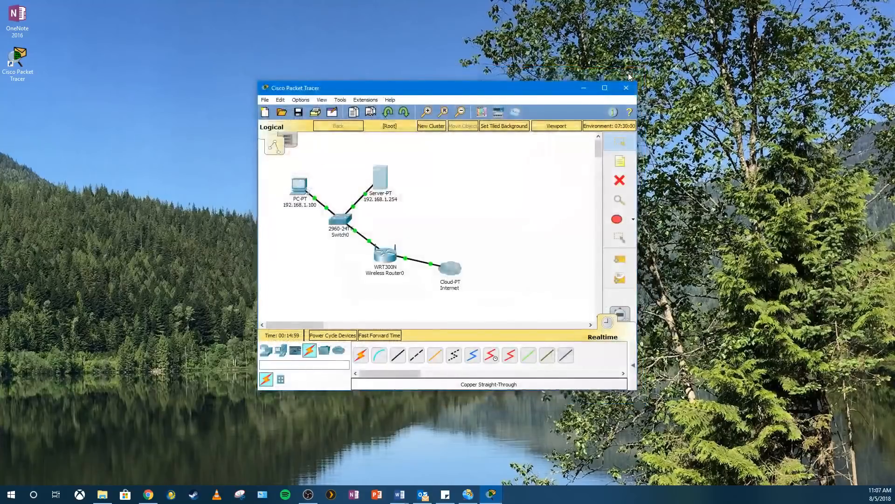
- Load the server's web page at 192.168.1.254 in the PC's web browser
click(304, 194)
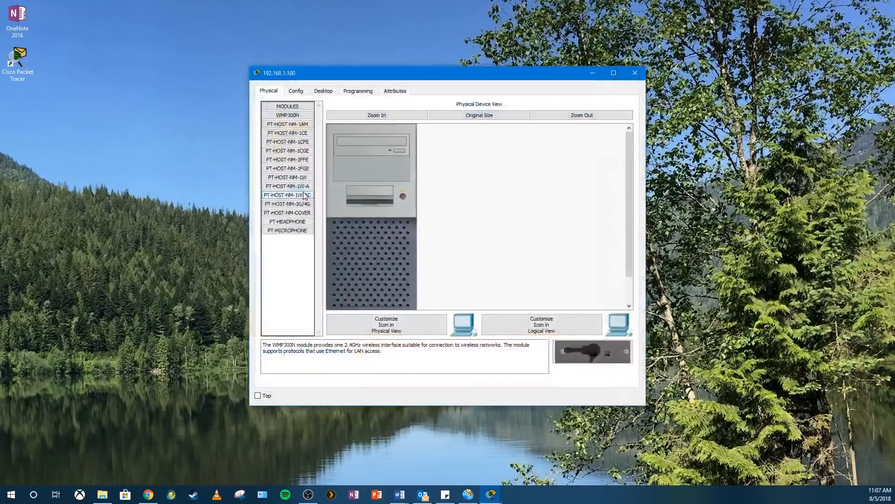
click(323, 91)
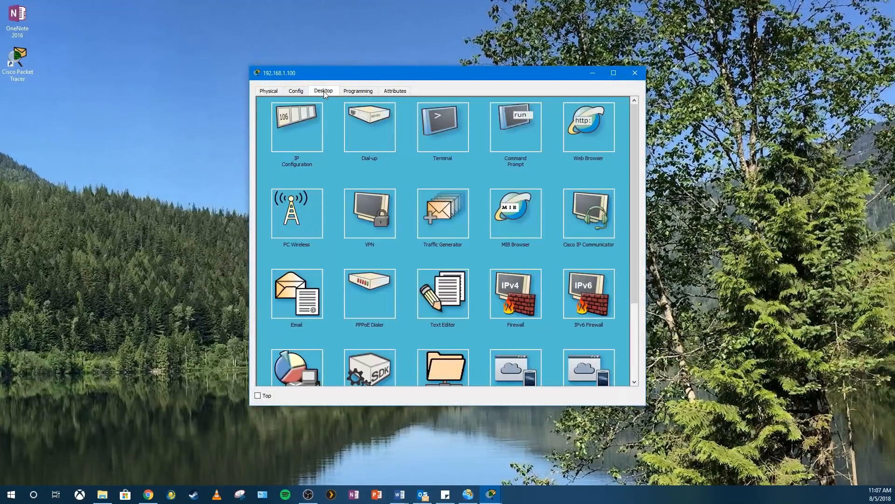
click(595, 130)
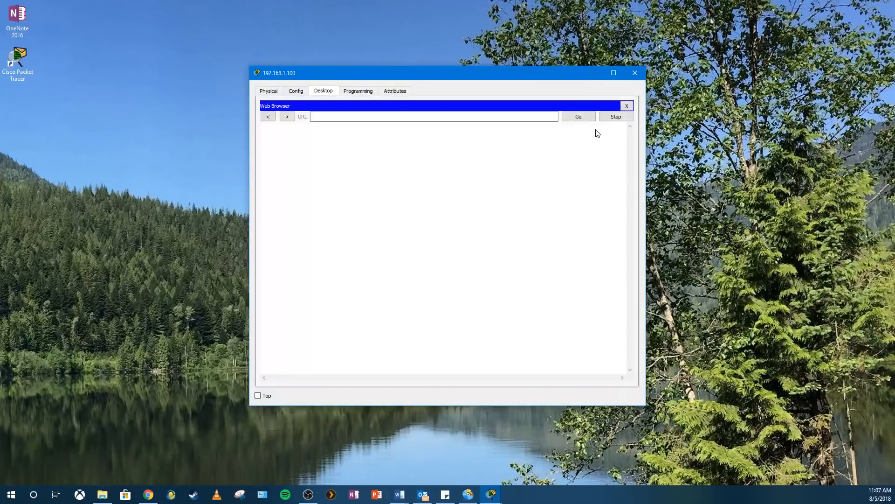
click(404, 116)
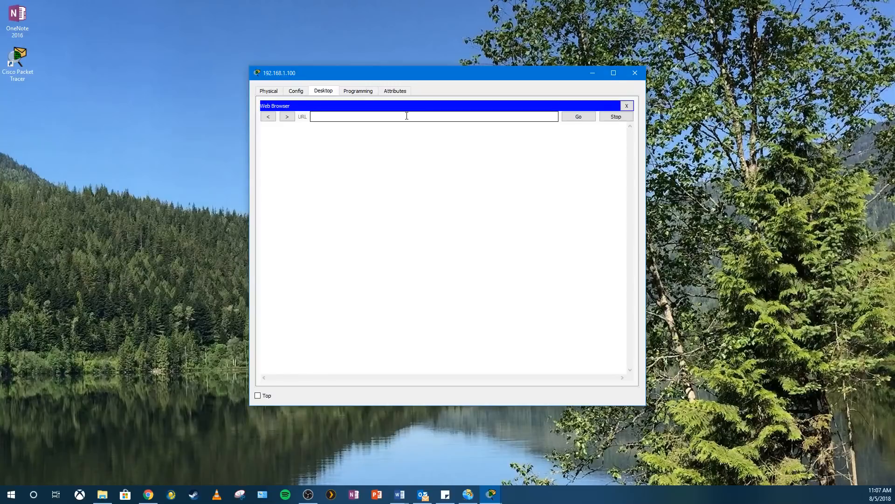
text(192.168.1.254)
click(565, 117)
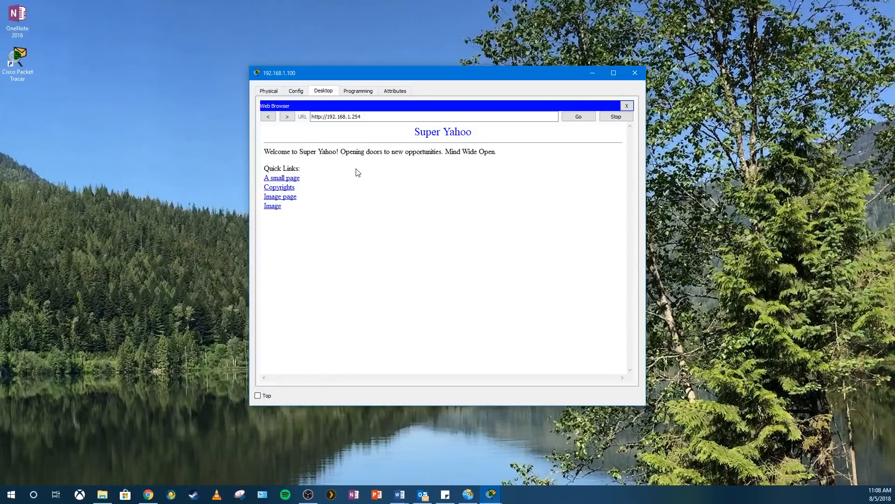
- Test the page's "A small page" and "Copyrights" links, go back through the visited pages, and close the PC
click(296, 180)
click(274, 140)
click(279, 187)
click(270, 118)
click(272, 117)
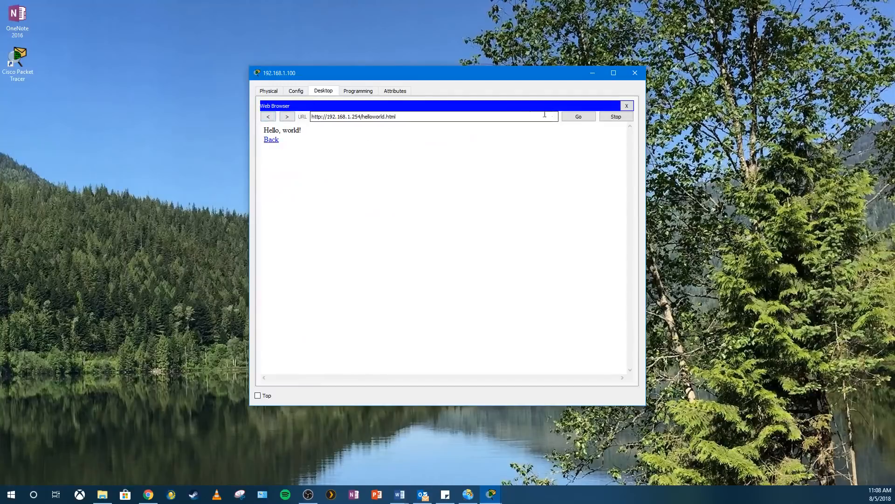
drag(397, 117, 336, 117)
click(383, 116)
drag(405, 117, 312, 116)
click(633, 74)
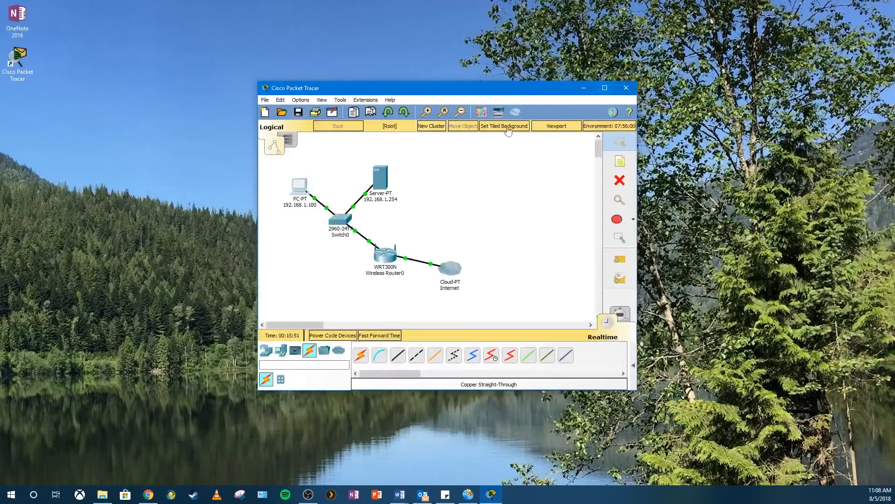
- Try to load superyahoo.com in the PC's web browser, and return to the PC's physical device view
click(306, 190)
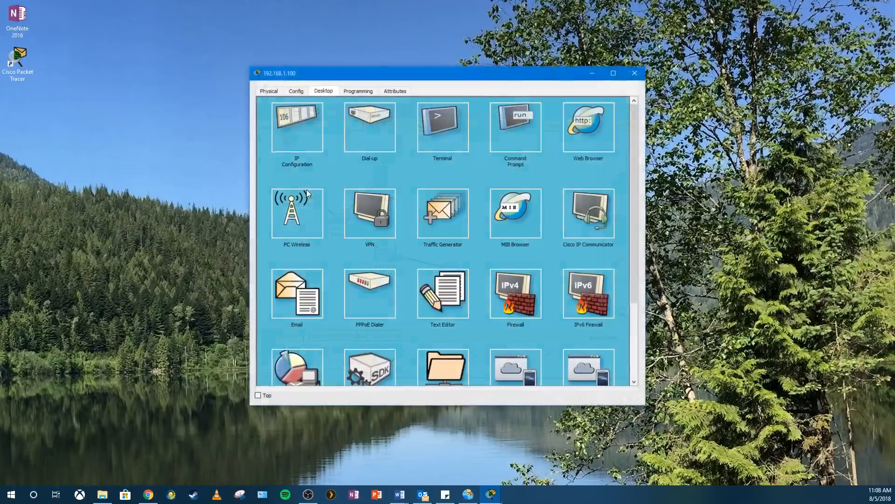
click(591, 127)
click(315, 116)
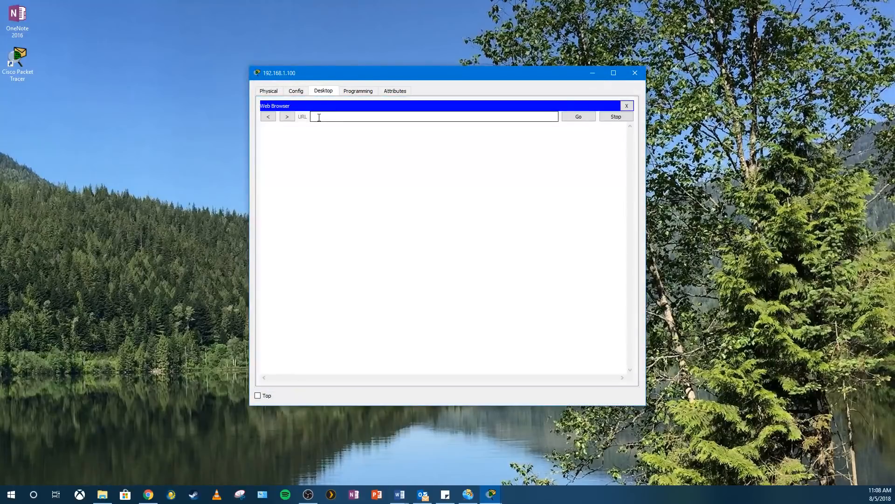
text(superyahoo.com)
key(Return)
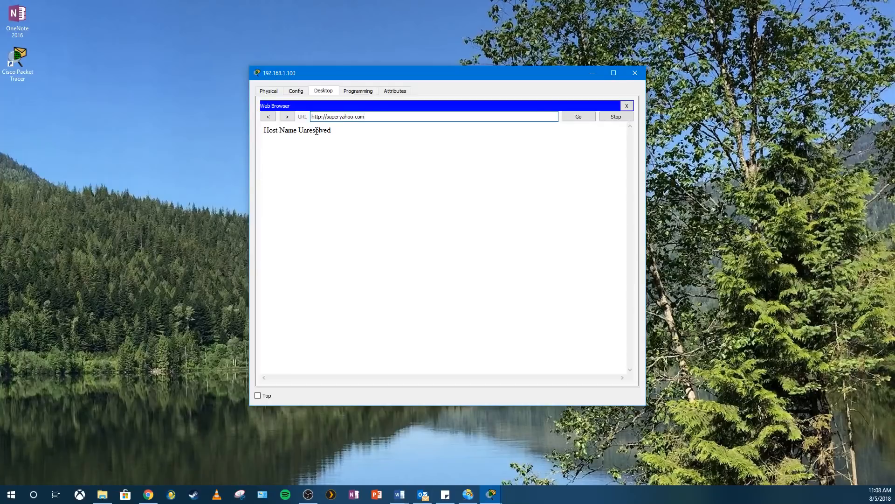
drag(372, 117, 326, 116)
click(327, 116)
click(277, 93)
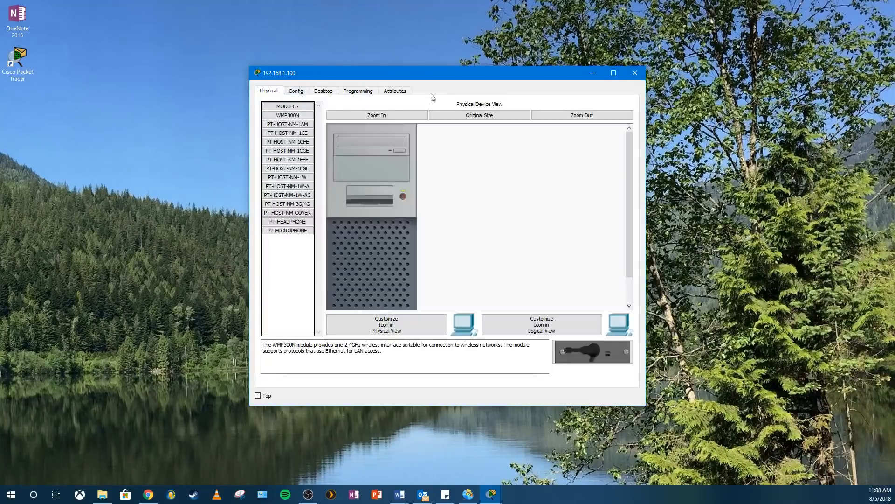
- Close the PC and turn on the DNS service on the server
click(634, 74)
click(384, 176)
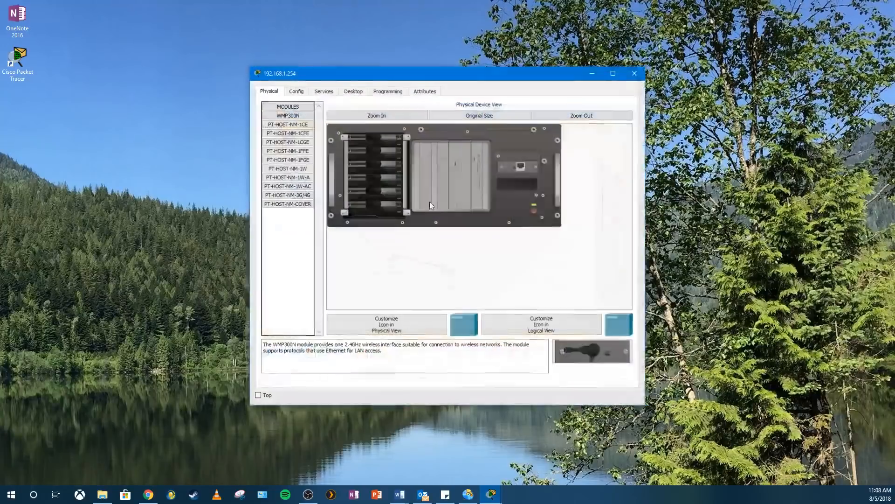
click(324, 91)
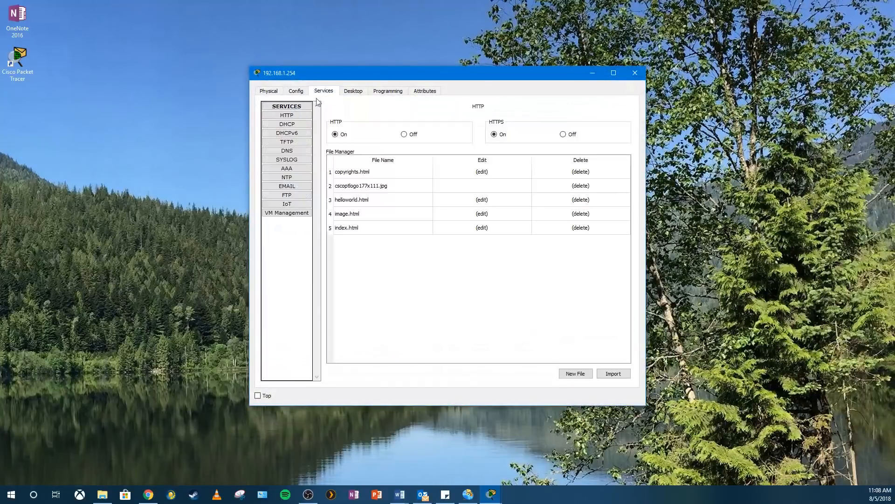
click(288, 152)
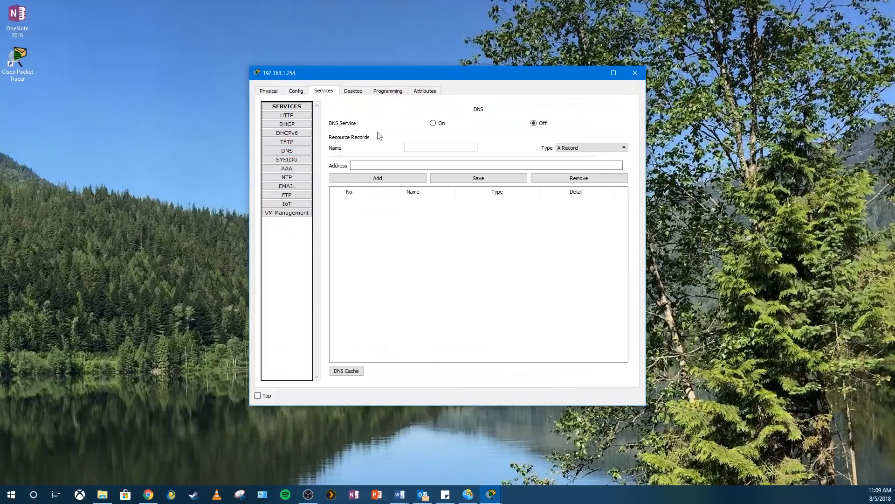
click(433, 123)
- Add a DNS A record on the server with the name superyahoo.com and the address 192.168.1.254
click(437, 148)
text(superyahoo.com)
click(436, 163)
text(192)
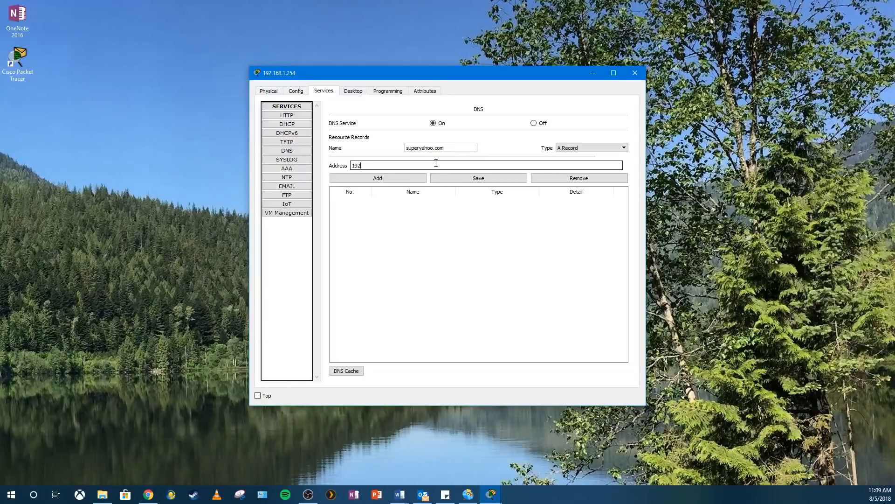
text(.17)
key(BackSpace)
text(68.1.254)
click(396, 178)
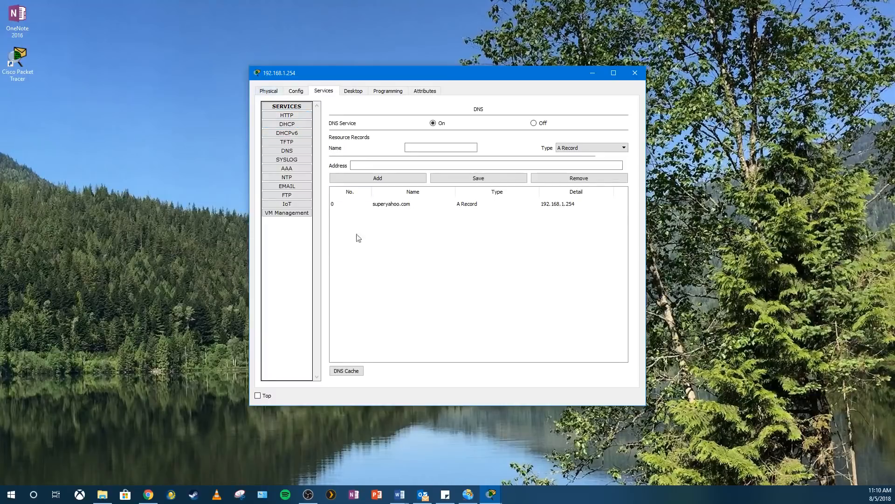
- View the server's DNS cache, and close the server
click(354, 368)
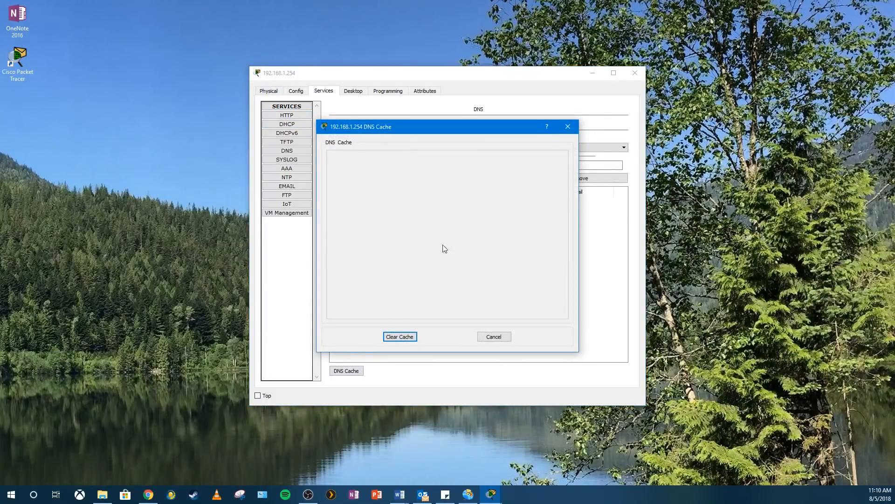
click(568, 126)
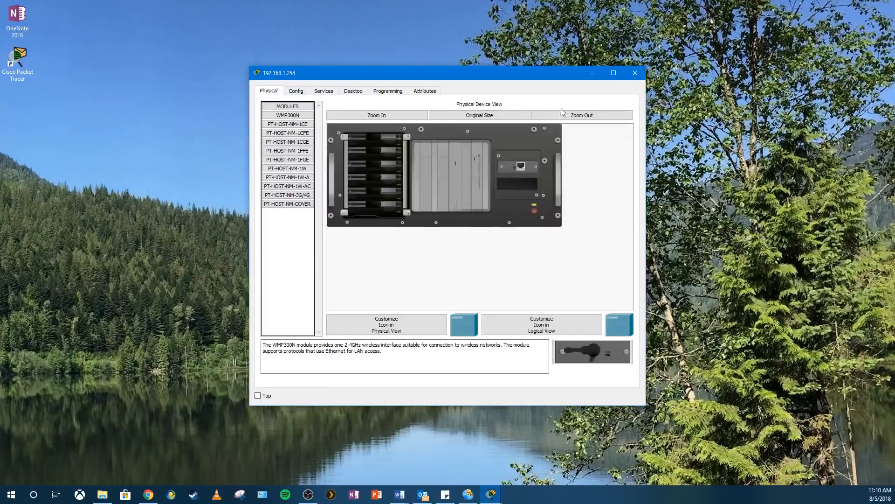
click(635, 74)
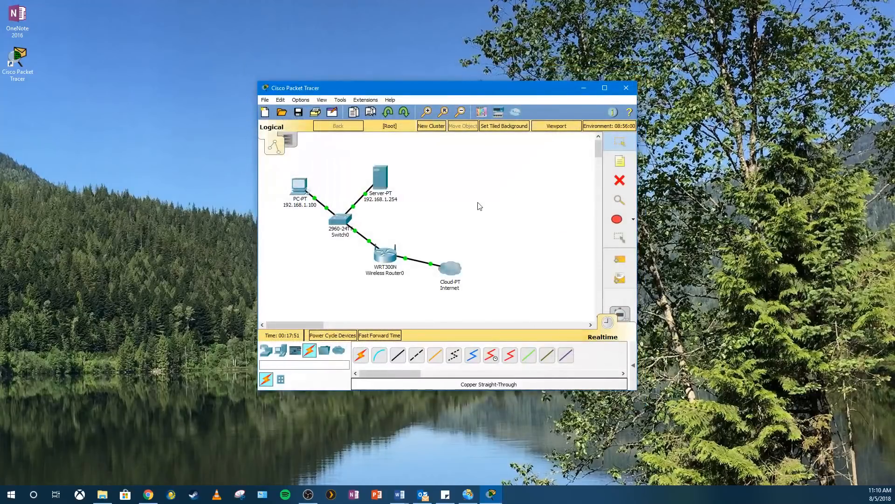
- Try to load superyahoo.com in the PC's web browser with the DNS record in place
click(299, 188)
click(356, 92)
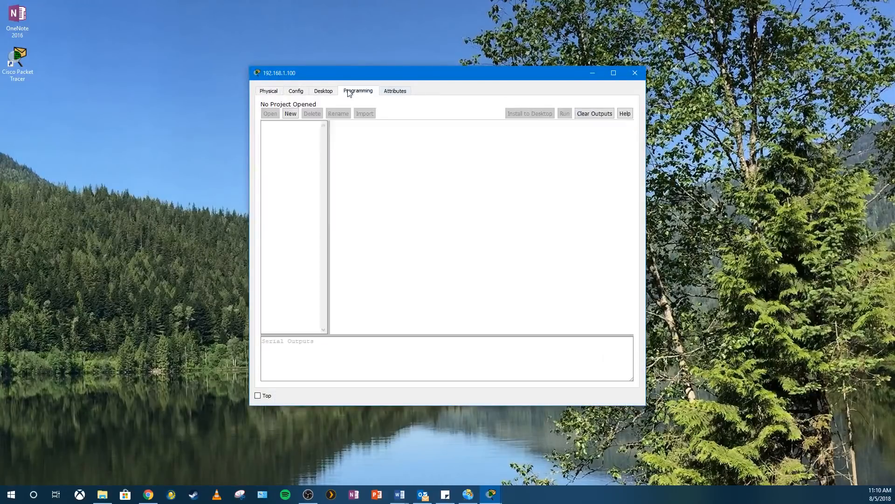
click(329, 92)
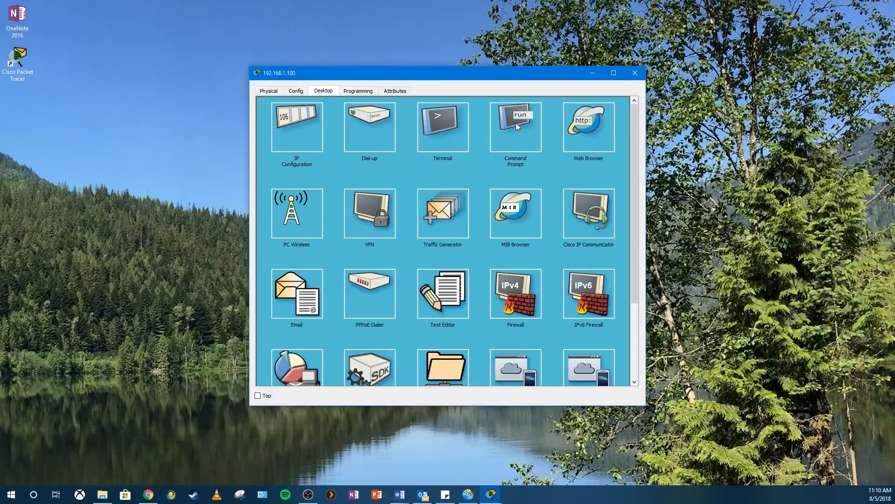
click(586, 136)
click(340, 119)
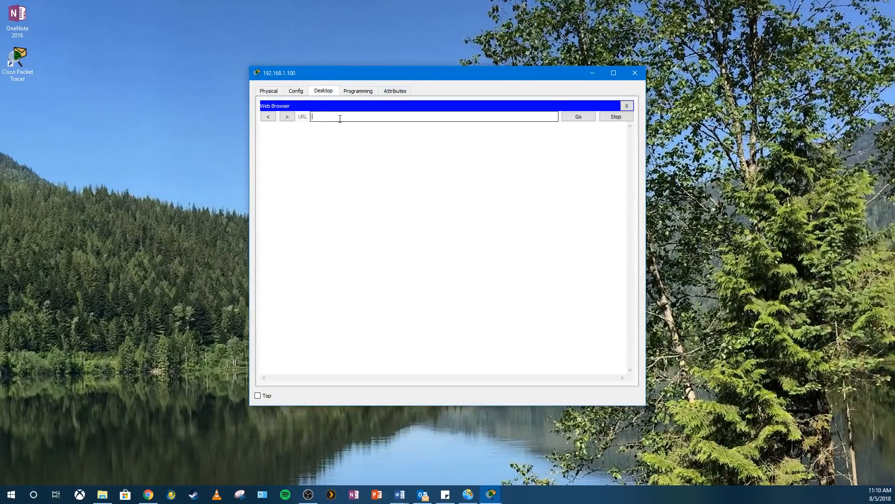
text(superyahoo.com)
key(Return)
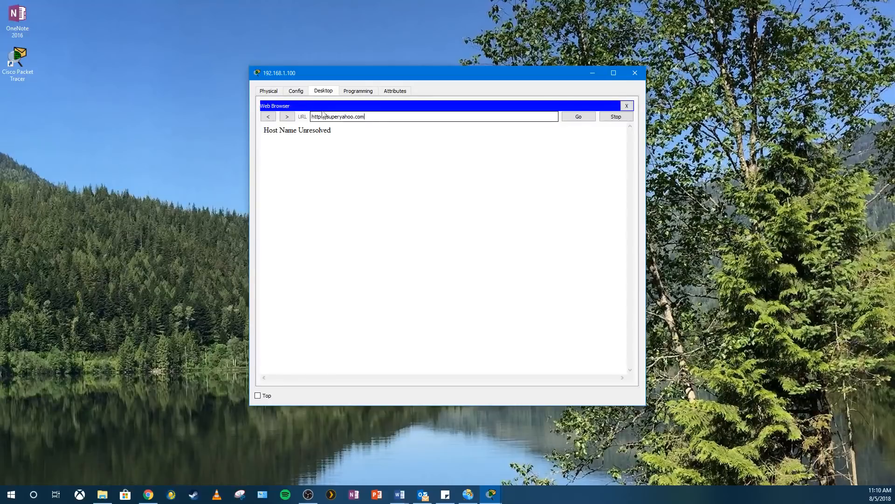
- Check the PC's global gateway and DNS settings, look at the wireless router's configuration, and close both devices
click(269, 92)
click(292, 95)
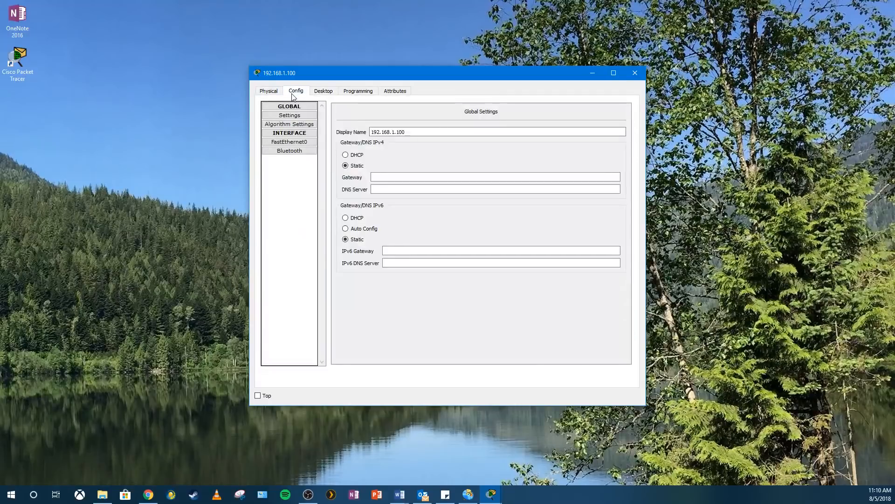
click(406, 176)
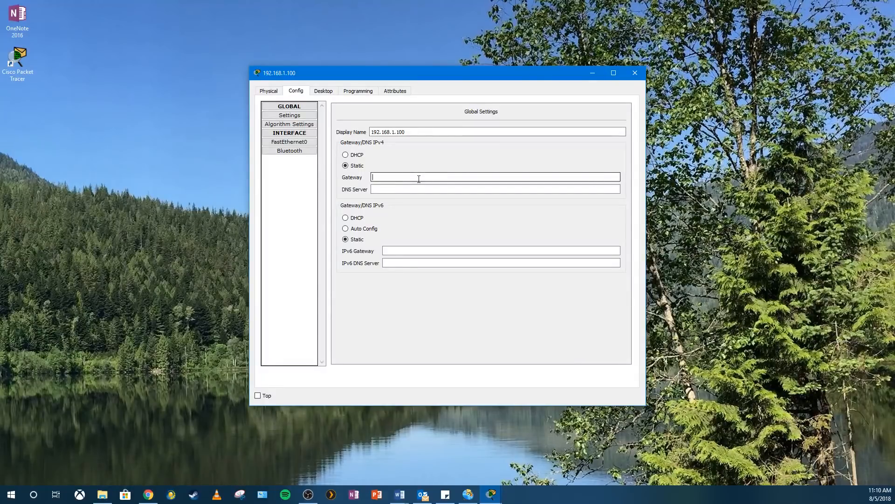
click(269, 90)
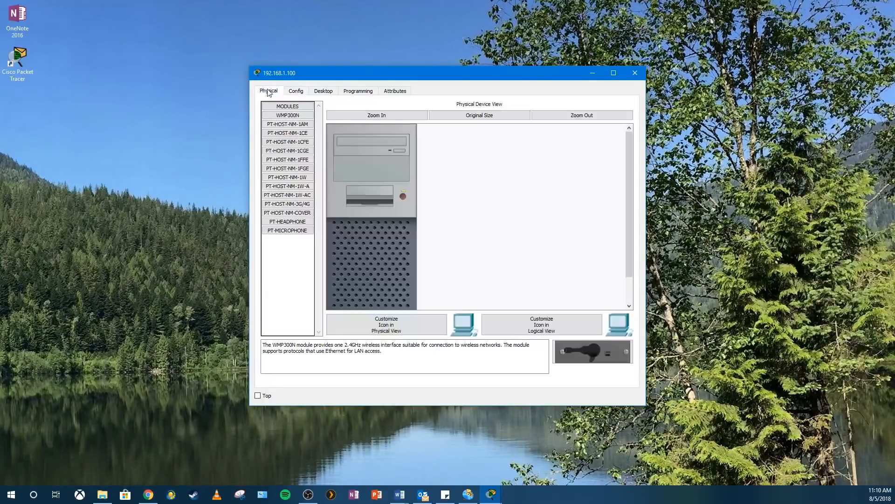
click(635, 72)
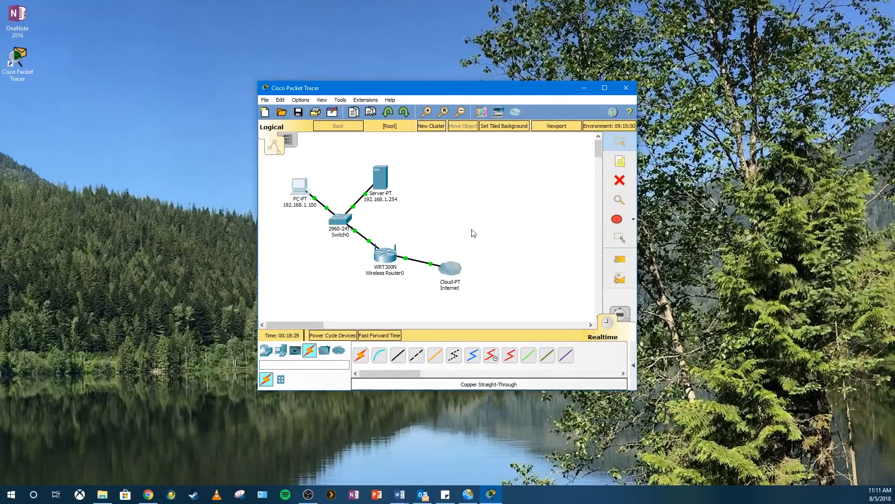
click(387, 260)
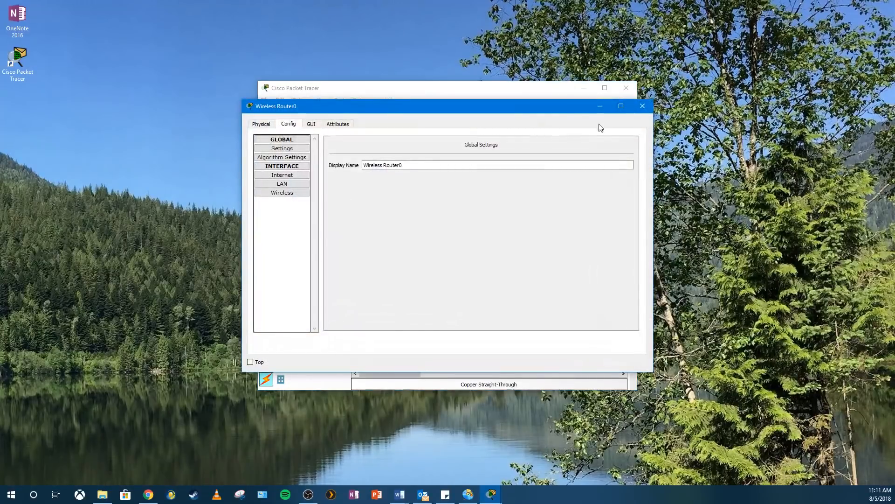
click(642, 106)
- Set the PC's static IPv4 gateway to 192.168.1.1 and its DNS server to 192.168.1.254
click(307, 185)
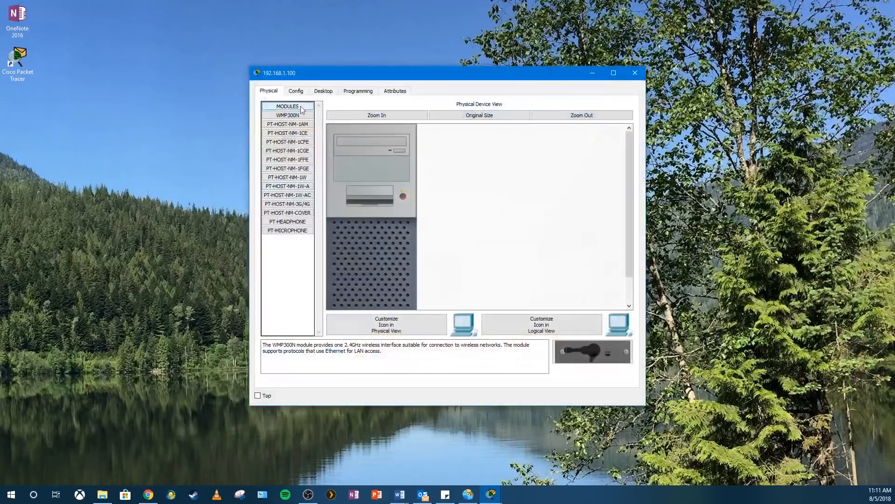
click(296, 91)
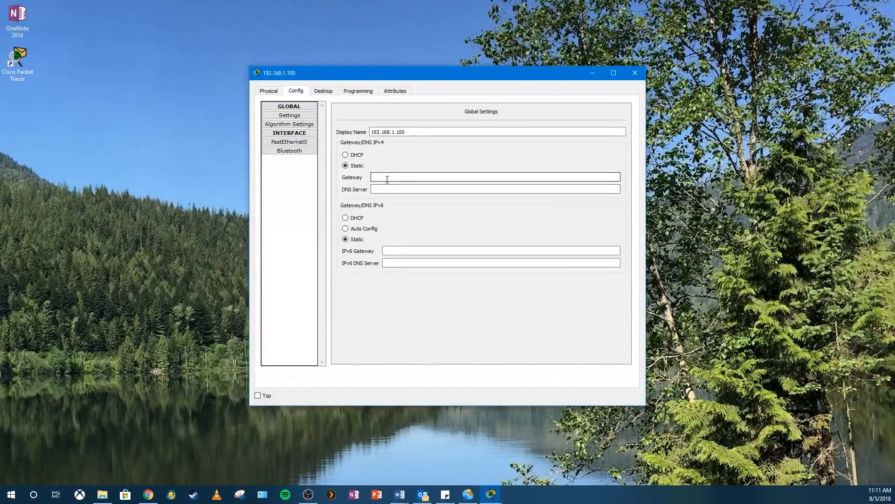
click(387, 177)
text(192.168.1.1)
click(388, 188)
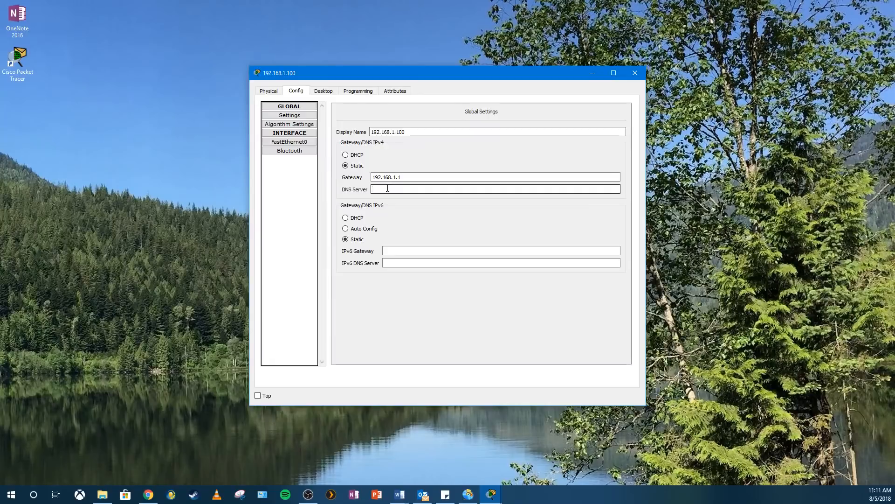
text(192.168.1.26)
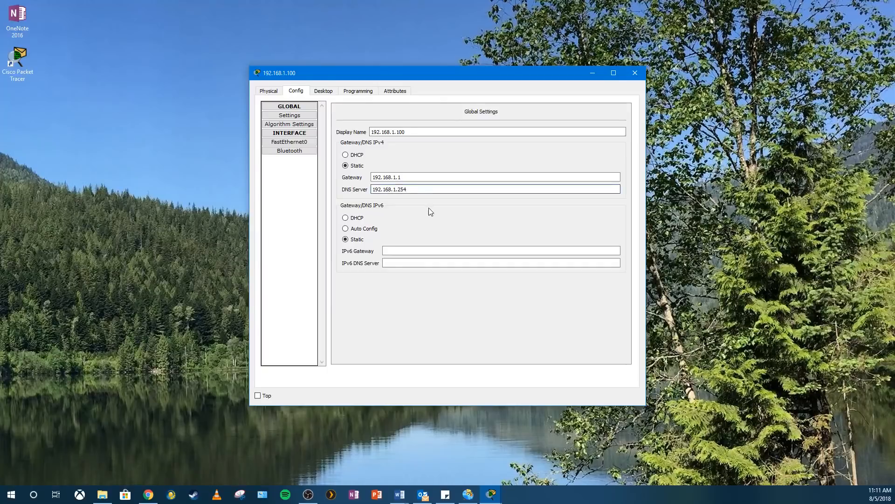
- Review the PC's IP configuration for its address, subnet mask, gateway and DNS server, and close the PC
click(276, 92)
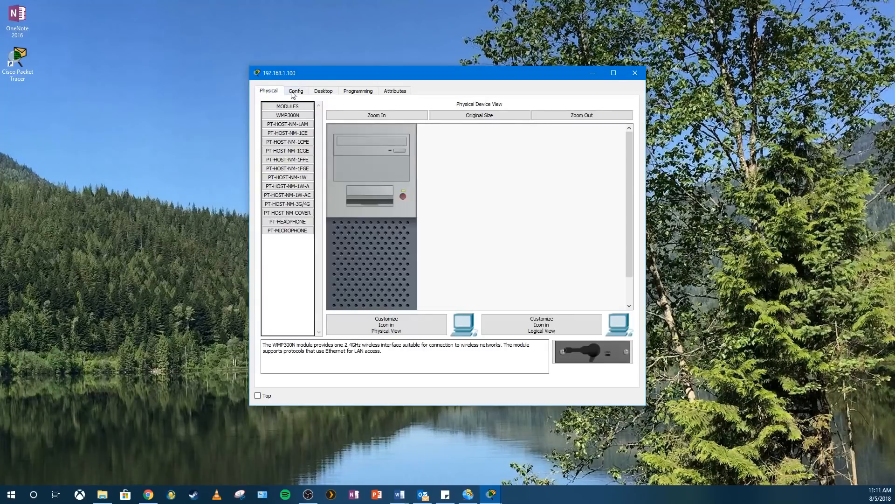
click(318, 92)
click(349, 92)
click(331, 93)
click(300, 122)
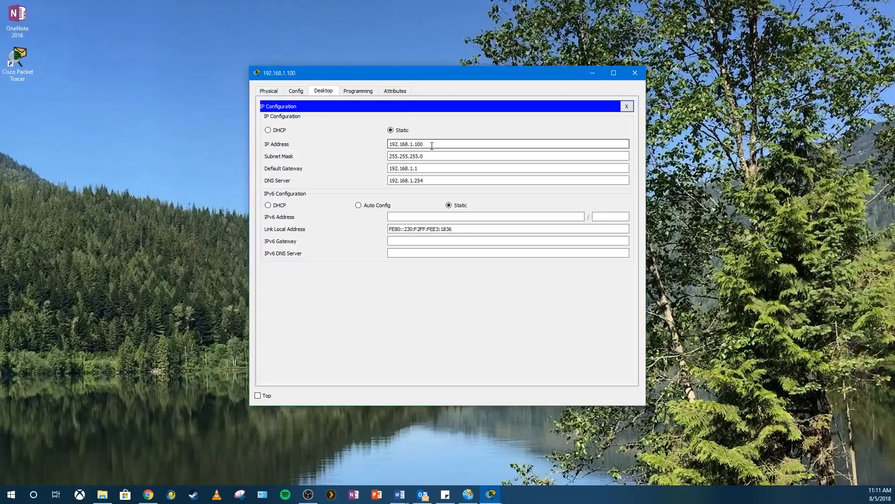
click(269, 90)
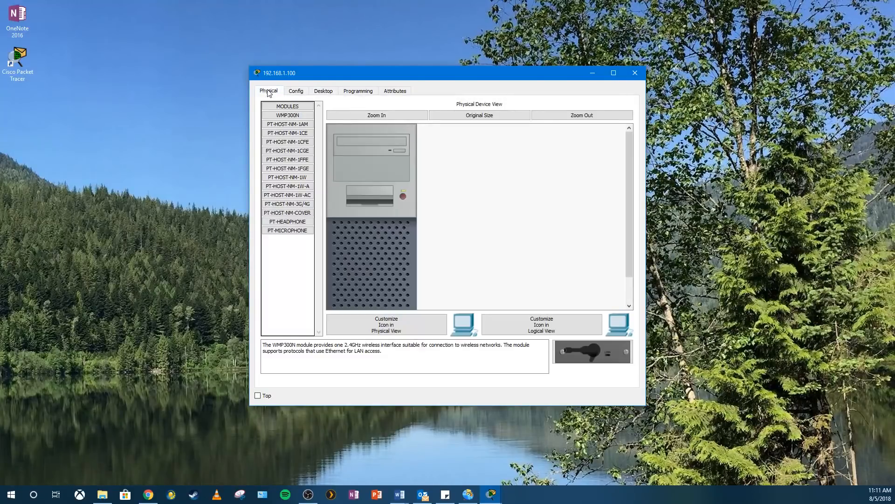
click(296, 91)
click(269, 91)
click(633, 74)
- Inspect the superyahoo.com record in the server's DNS service, and close the server
click(379, 186)
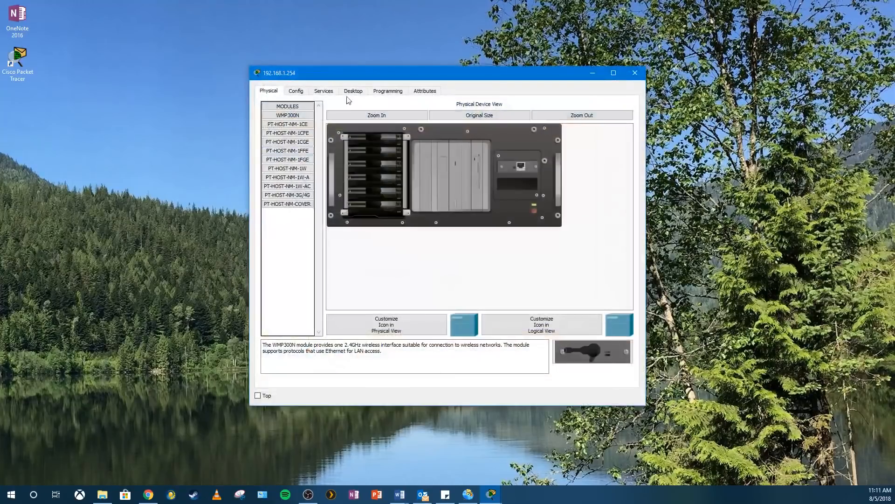
click(350, 92)
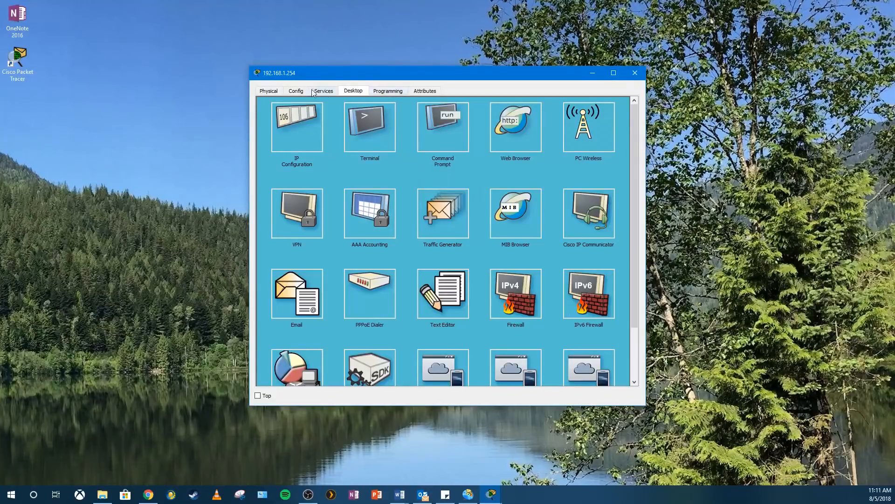
click(324, 91)
click(286, 151)
click(413, 204)
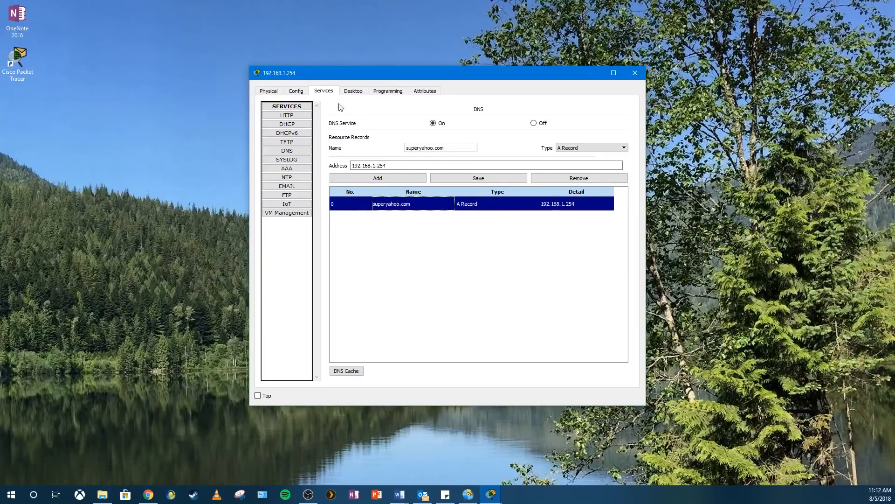
click(278, 93)
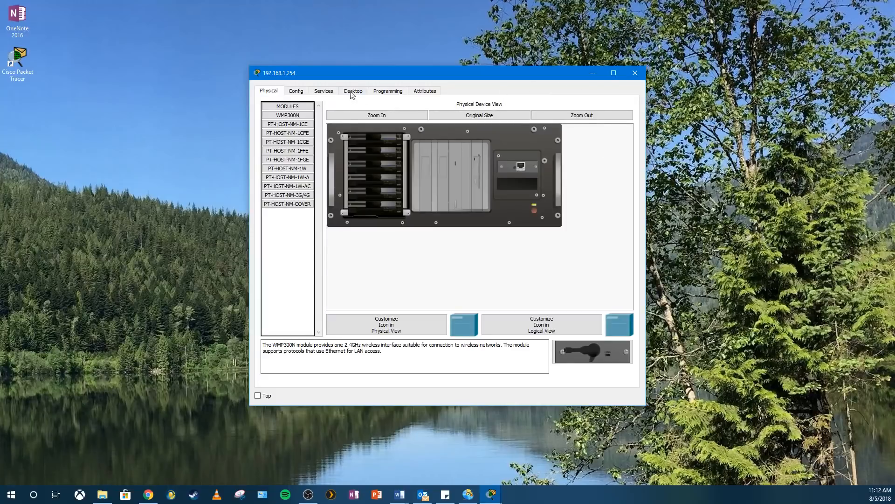
click(635, 72)
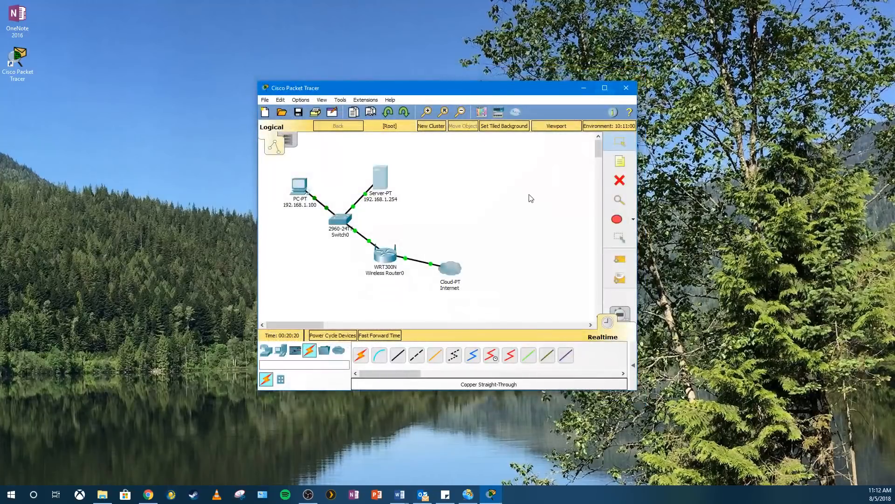
- Set the server's static IPv4 gateway to 192.168.1.1 and its DNS server to 192.168.1.254, and close the server
click(380, 178)
click(303, 91)
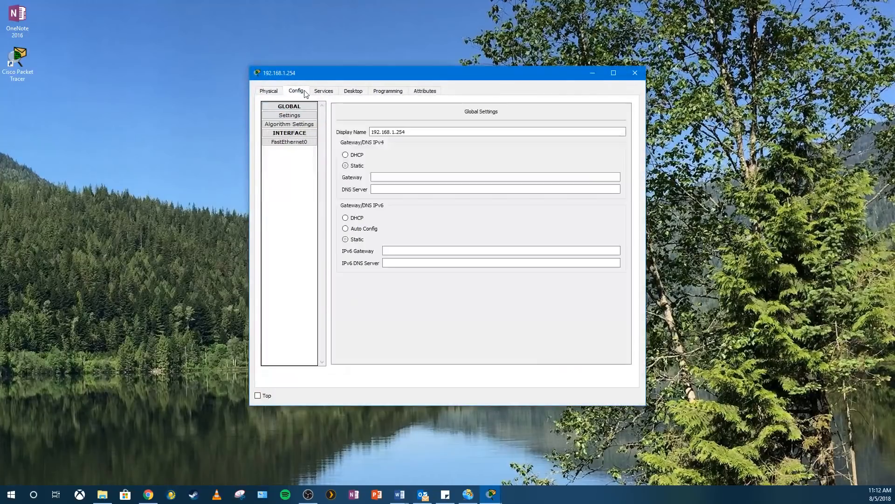
click(380, 177)
text(192)
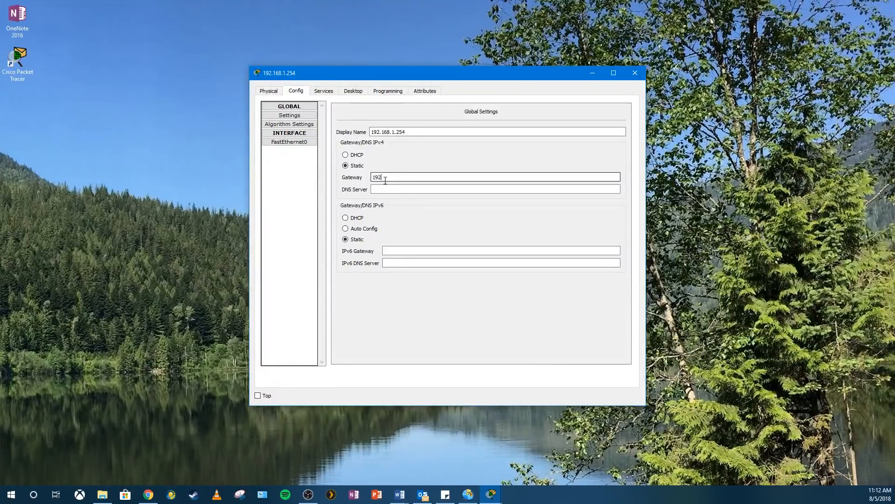
text(.168.1.1)
click(419, 187)
text(192)
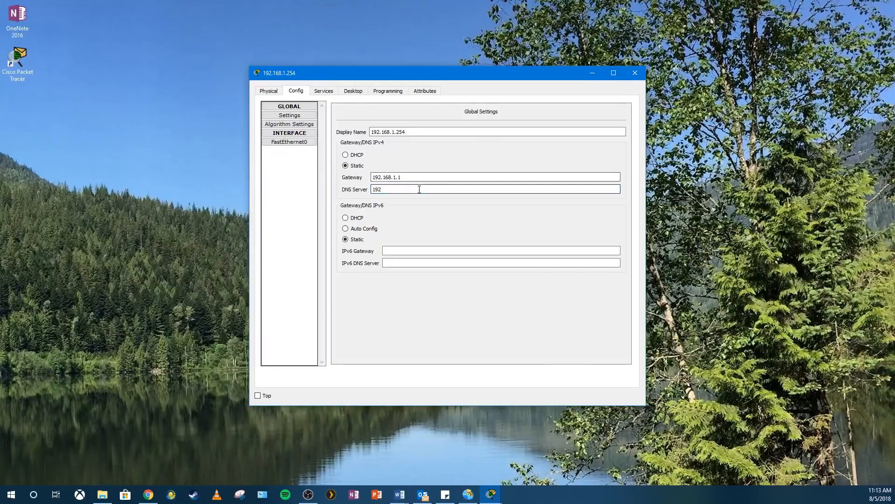
text(.168.1.254)
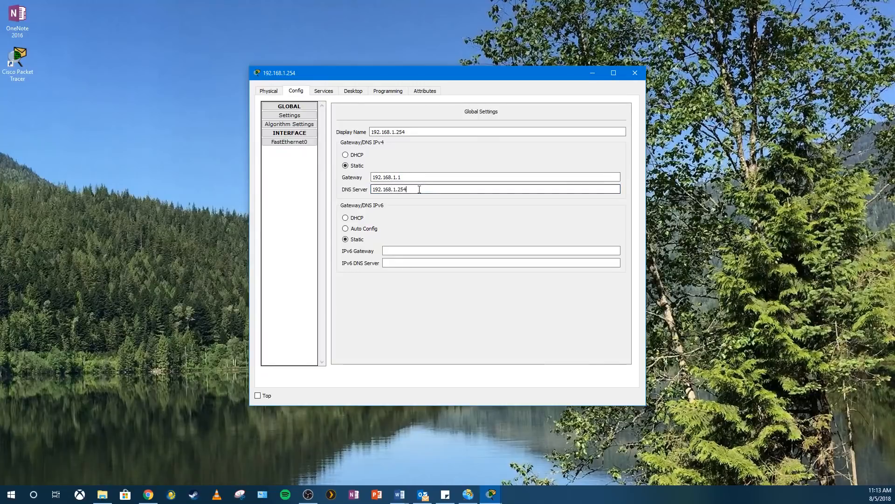
click(273, 115)
click(269, 91)
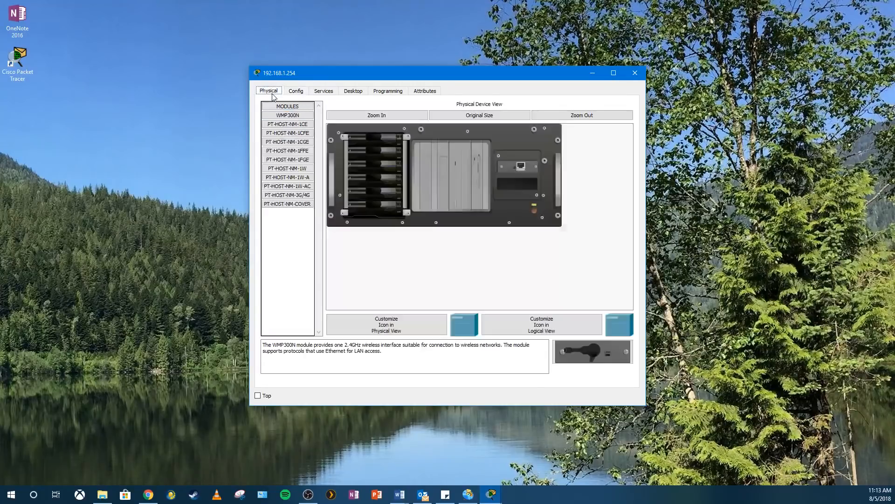
click(628, 73)
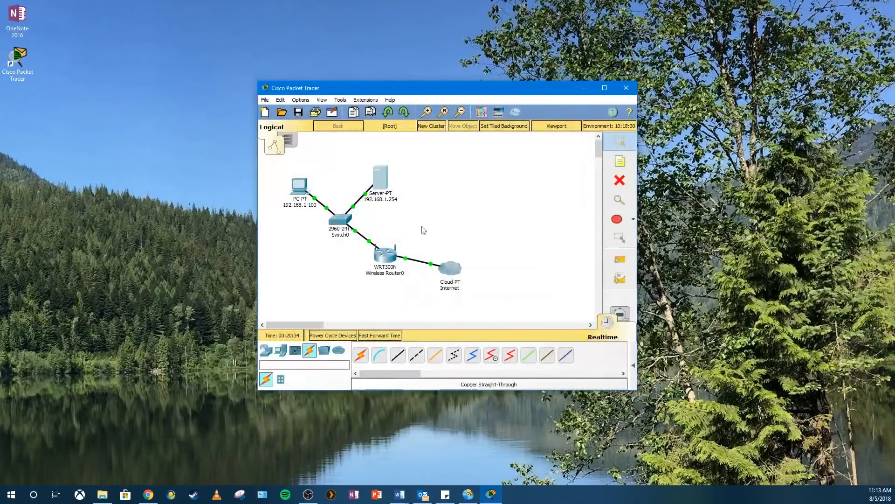
- Inspect the wireless router's Internet and LAN interface settings for its IP address and subnet mask, and close the router
click(390, 263)
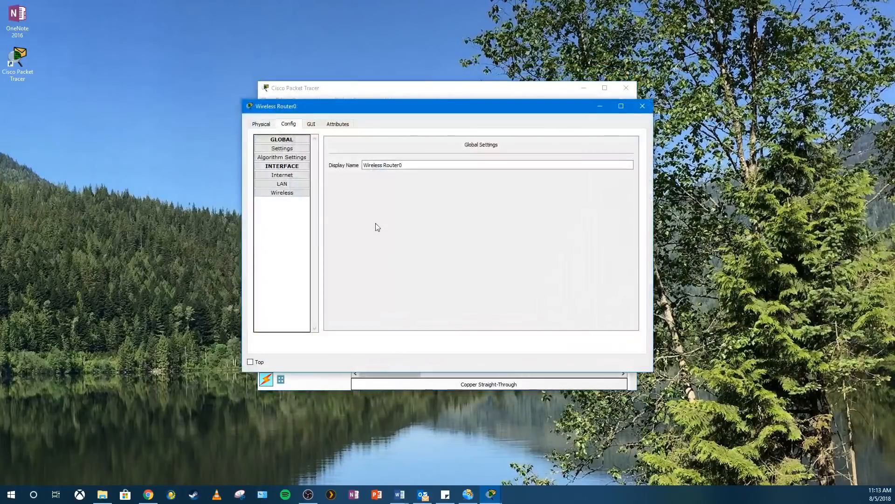
click(291, 175)
click(291, 185)
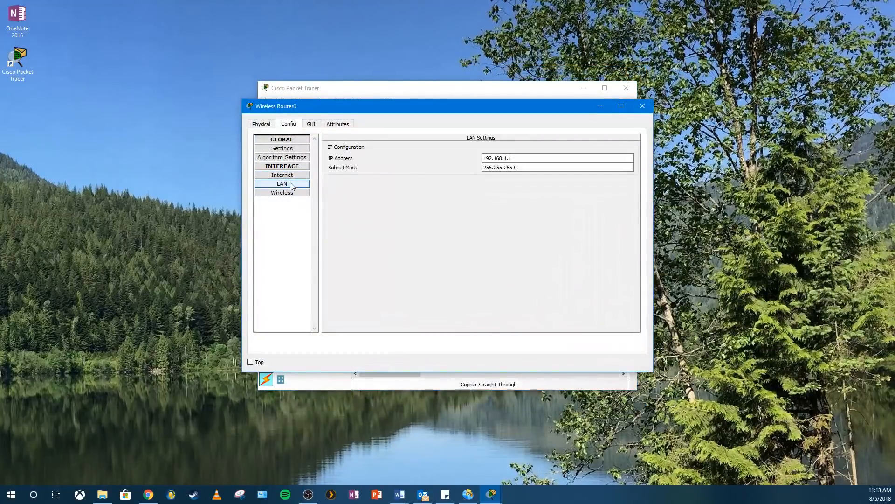
click(642, 106)
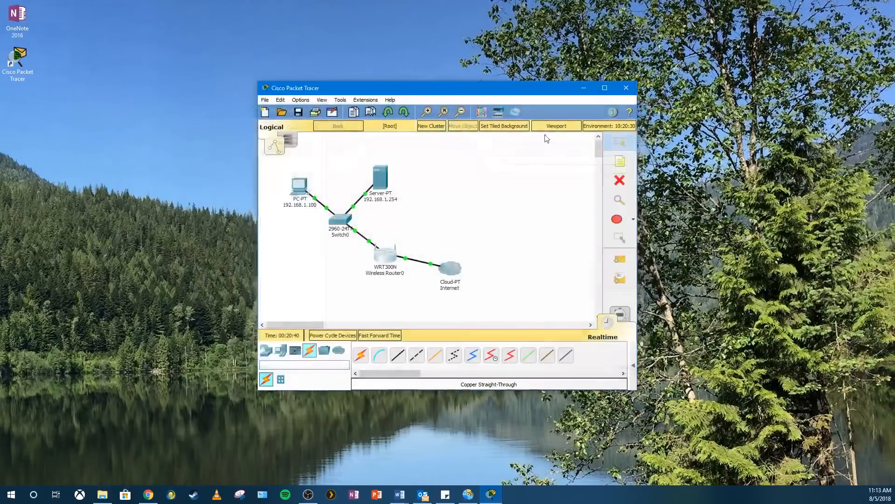
- Test the DNS name by loading superyahoo.com in the PC's web browser, and close the PC
click(298, 189)
click(372, 92)
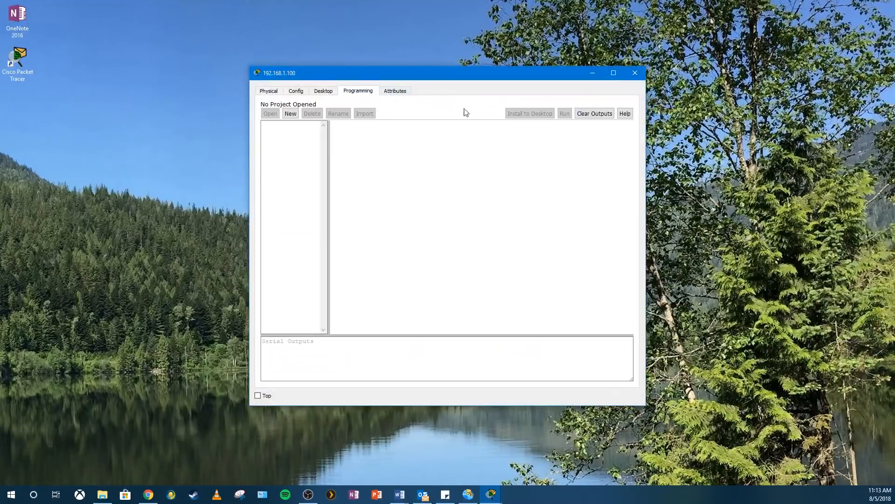
click(323, 92)
click(593, 137)
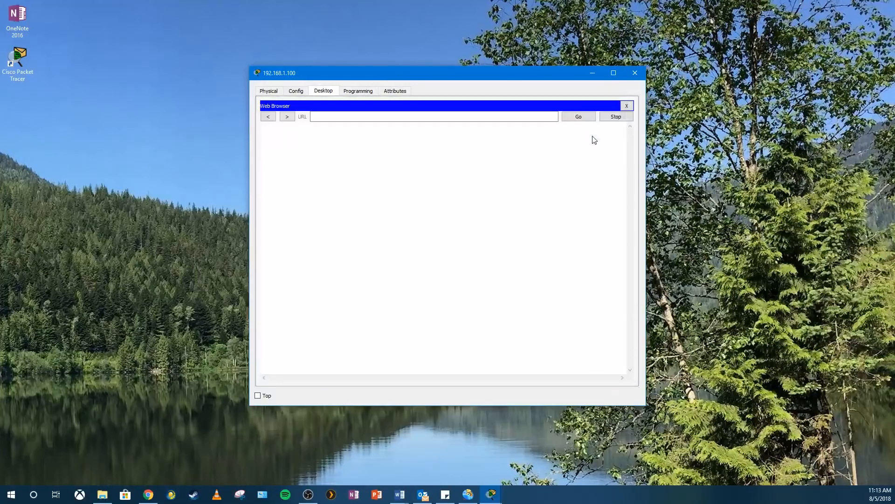
click(548, 117)
text(su)
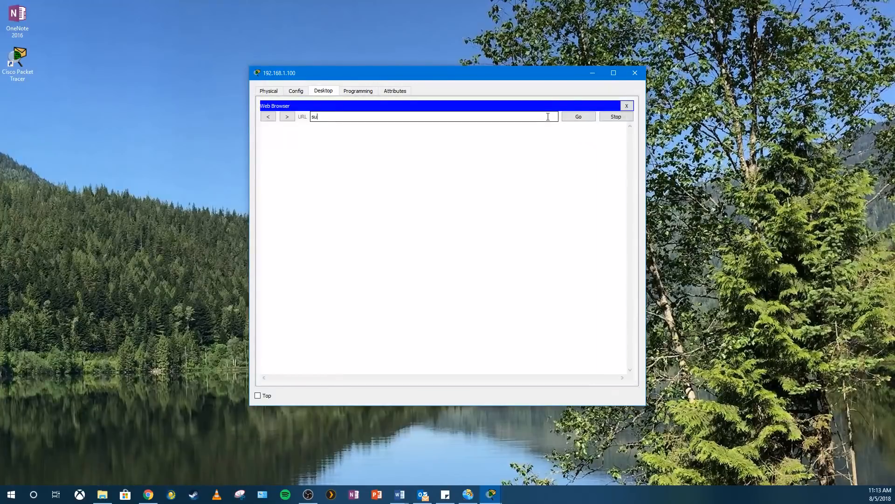
text(peryahoo.com)
click(564, 118)
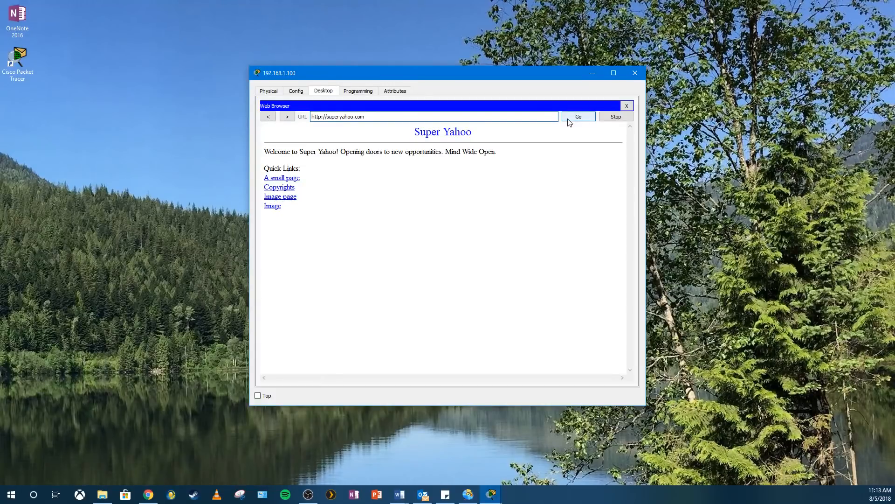
click(635, 73)
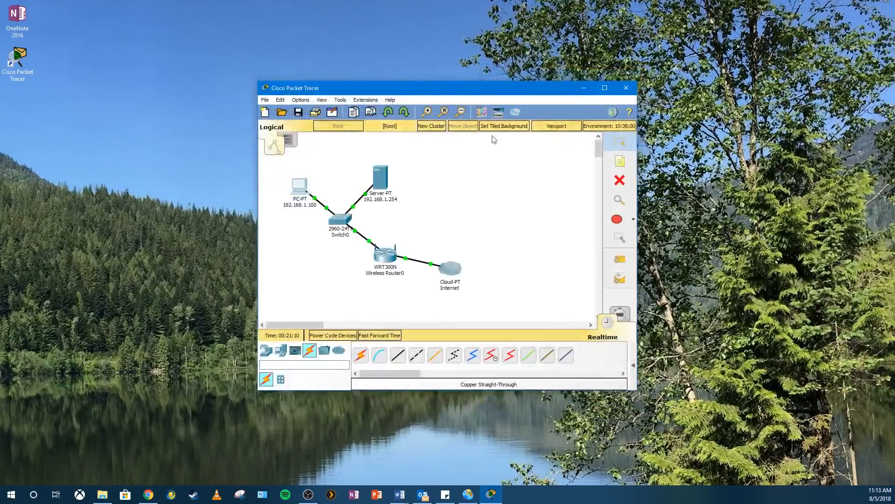
- Load the server's page by its IP address 192.168.1.254 in the PC's web browser
click(297, 192)
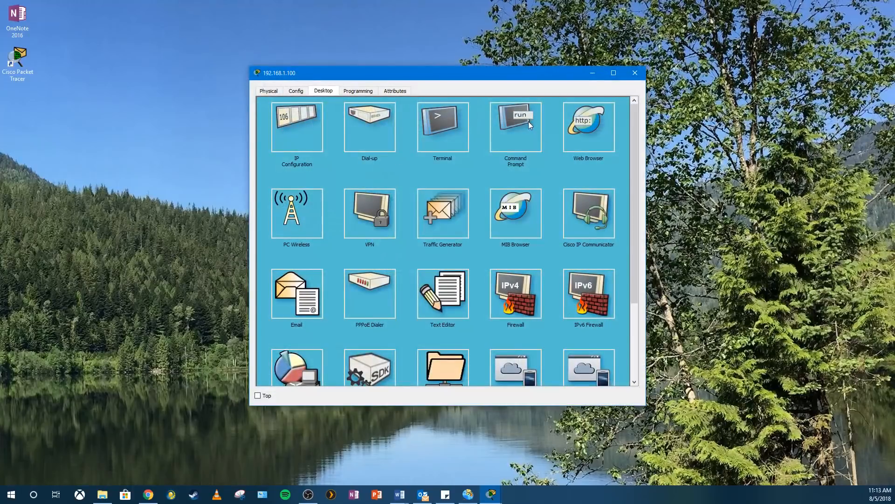
click(586, 126)
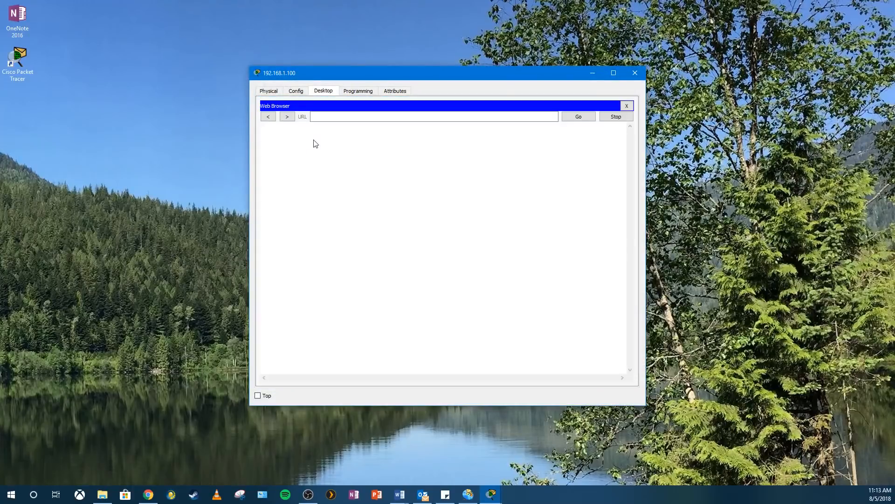
click(324, 117)
text(192.1)
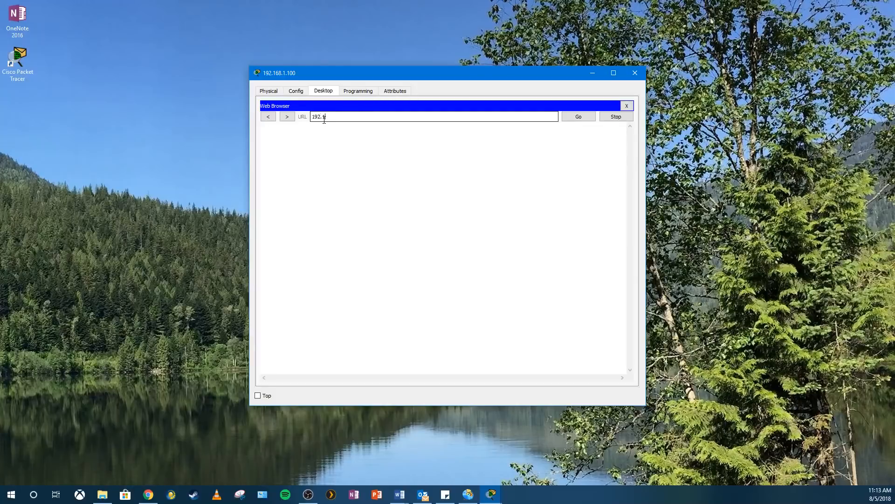
text(68.1.254)
key(Return)
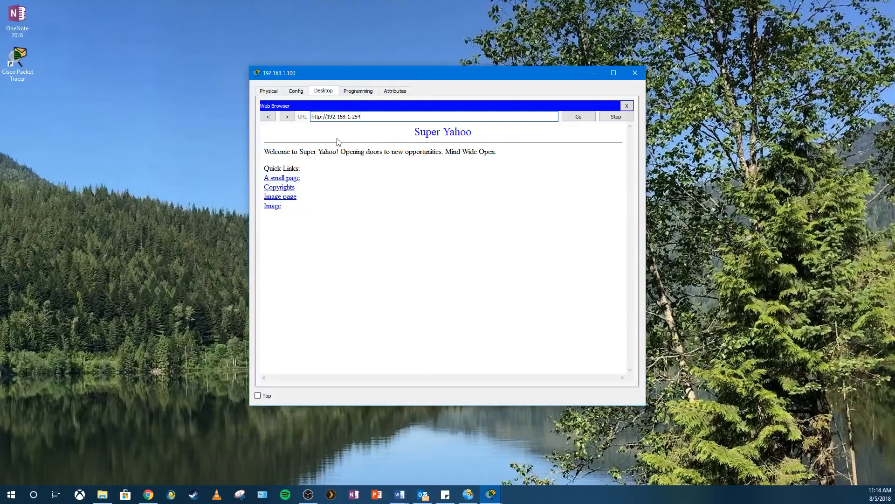
- Review the PC's gateway and DNS server settings alongside the address of the loaded web page, and close the PC
click(281, 92)
click(291, 93)
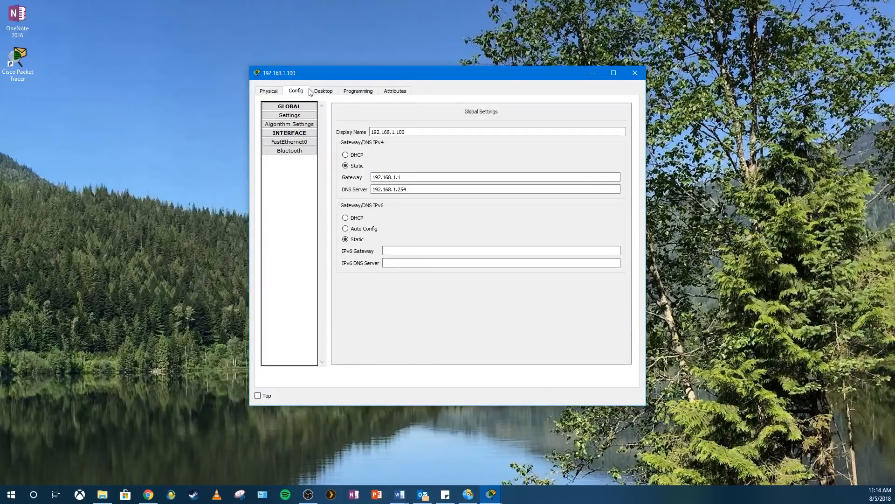
click(316, 93)
click(362, 117)
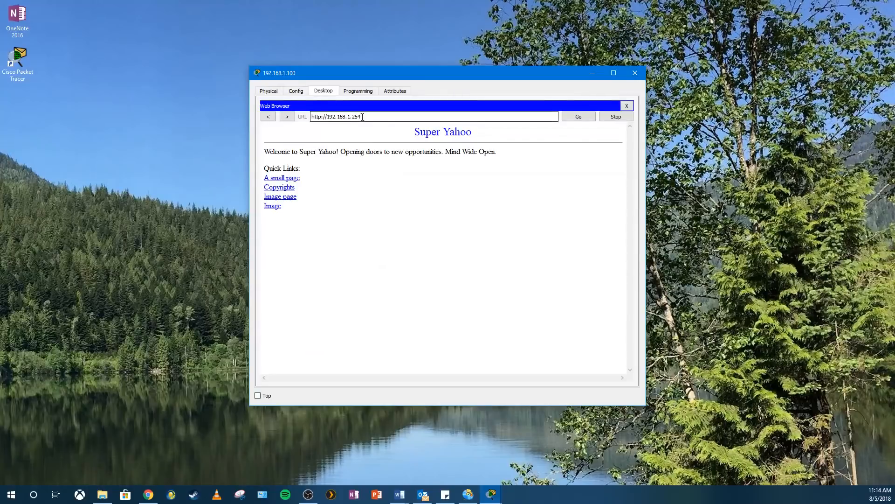
drag(362, 117, 329, 118)
click(269, 91)
click(315, 93)
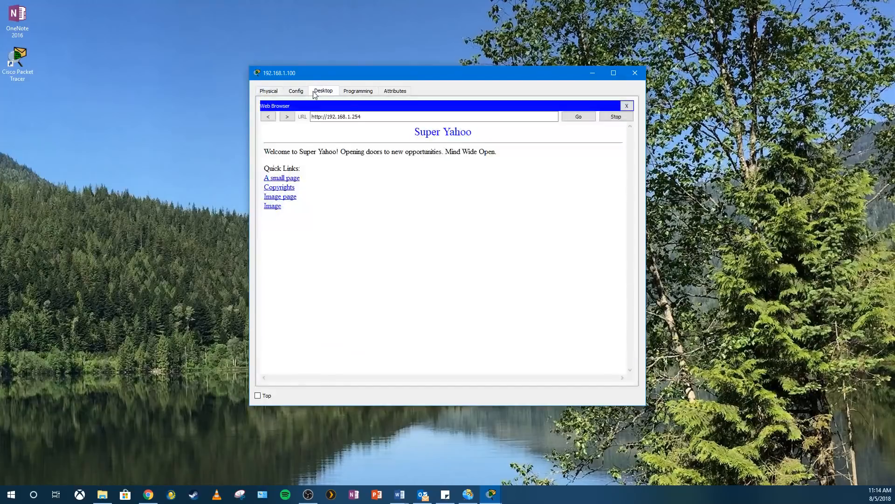
click(361, 115)
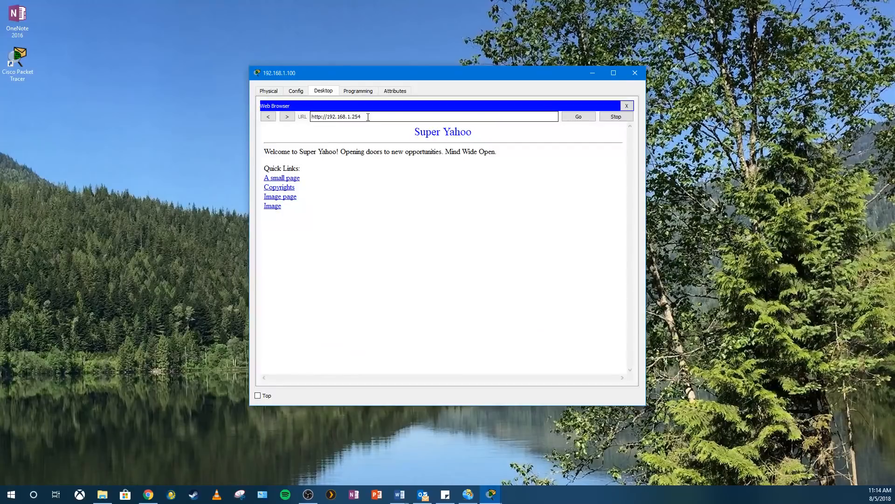
click(280, 92)
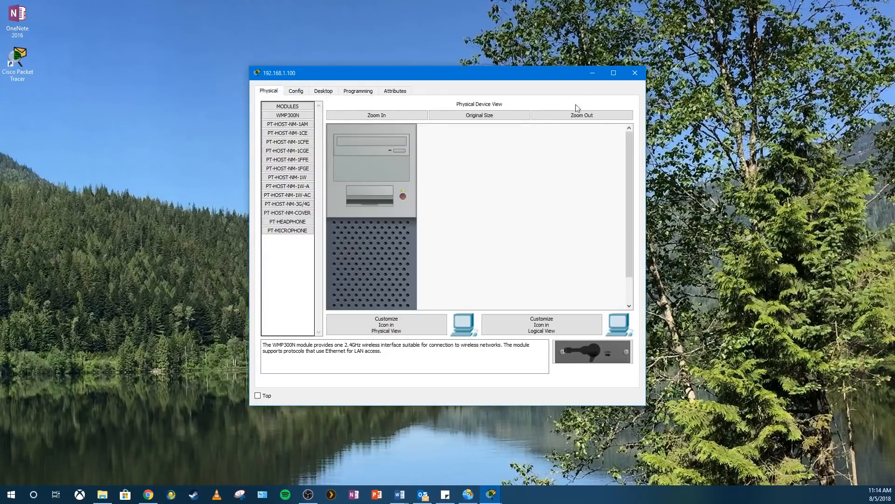
click(635, 73)
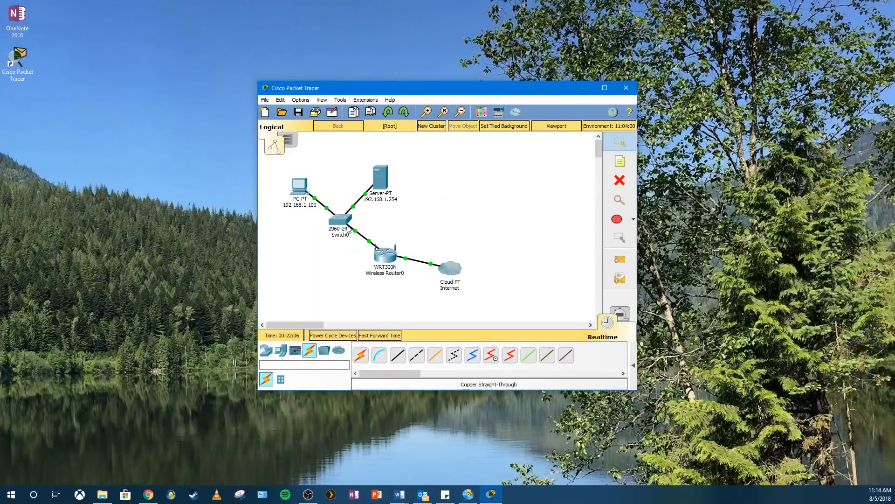
- Rename the wireless router's label in the topology to 192.168.1.1
click(391, 273)
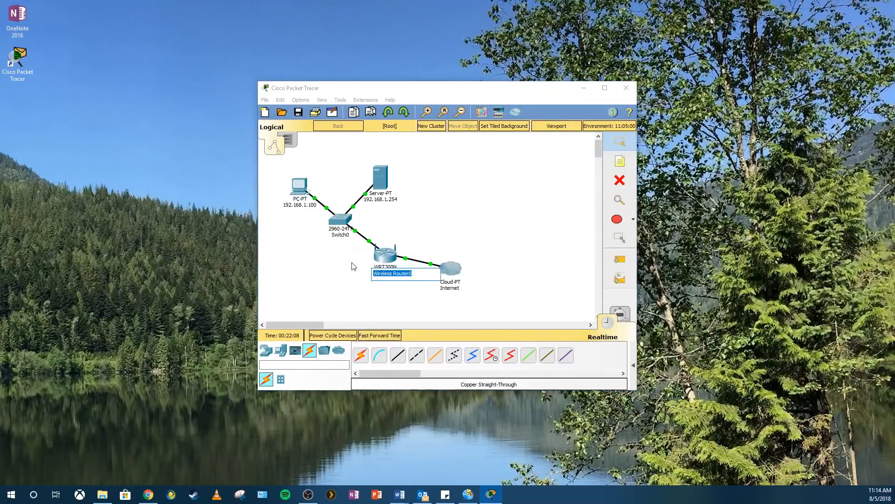
text(192.168.1.1)
key(Return)
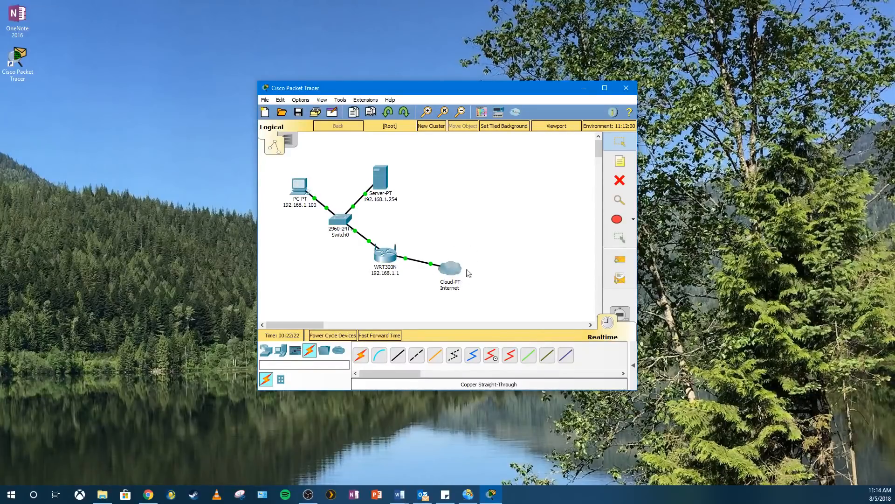
click(298, 186)
click(345, 93)
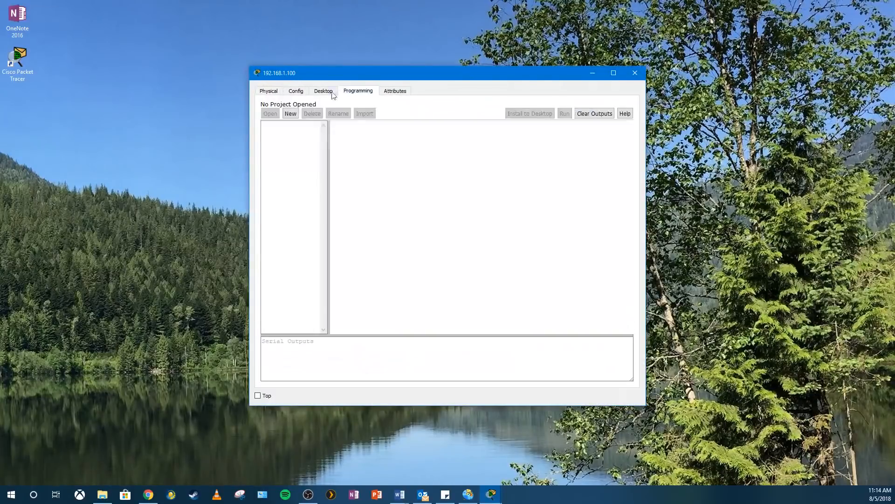
click(325, 92)
click(584, 141)
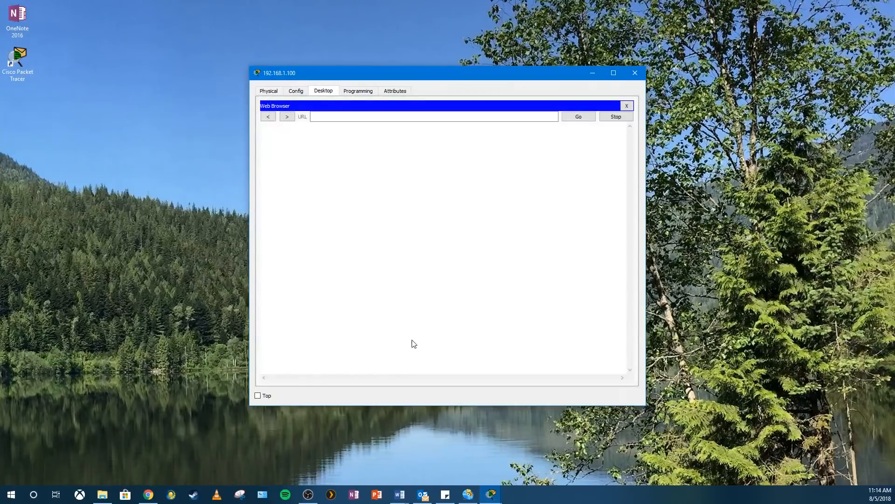
click(343, 117)
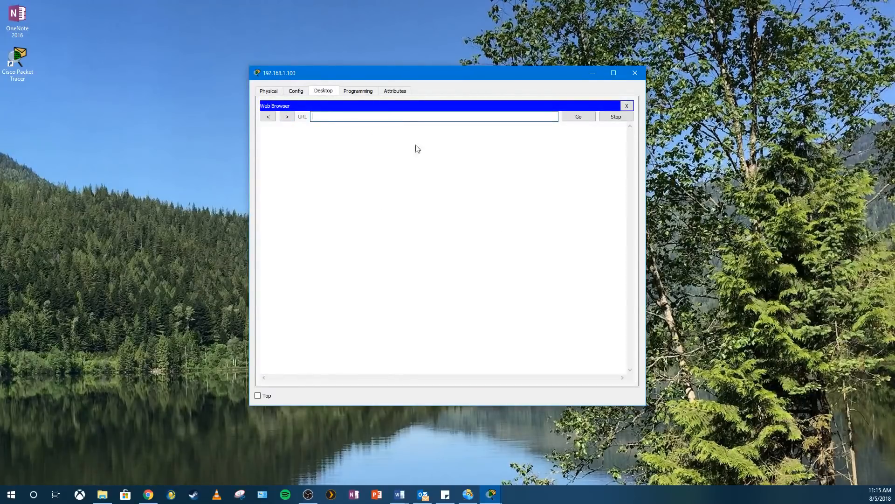
click(260, 91)
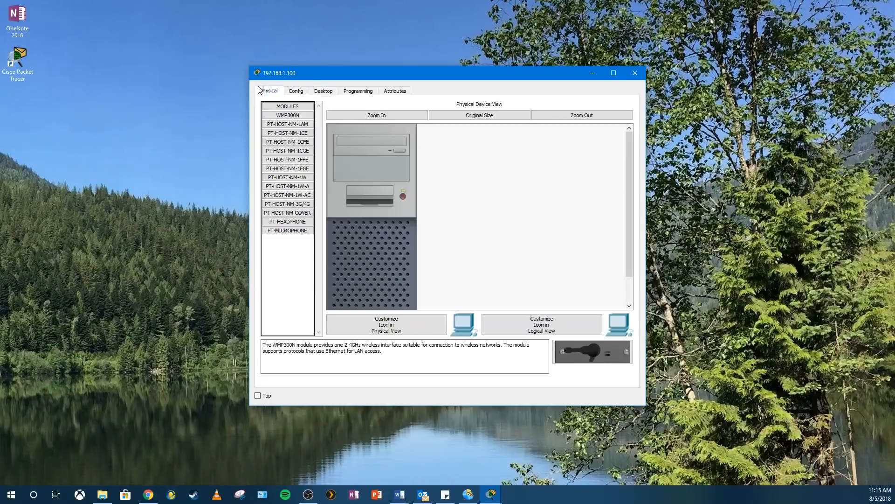
click(636, 73)
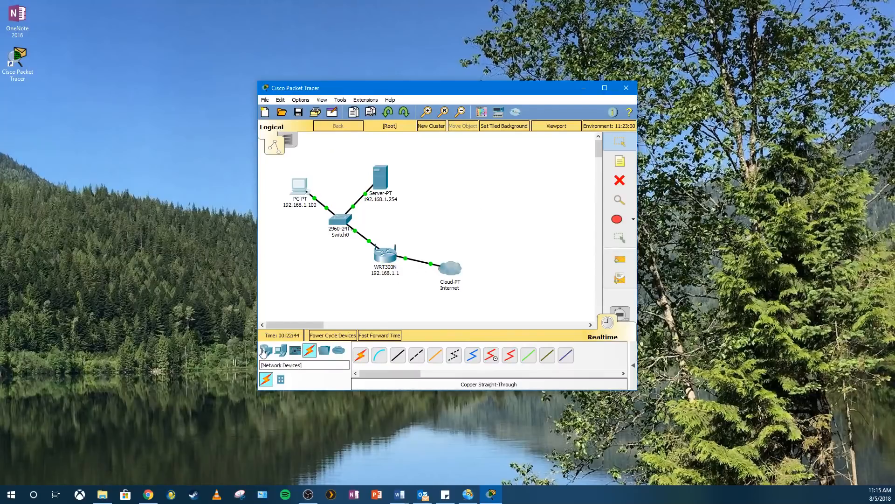
- Browse the Components category of the available devices
click(296, 353)
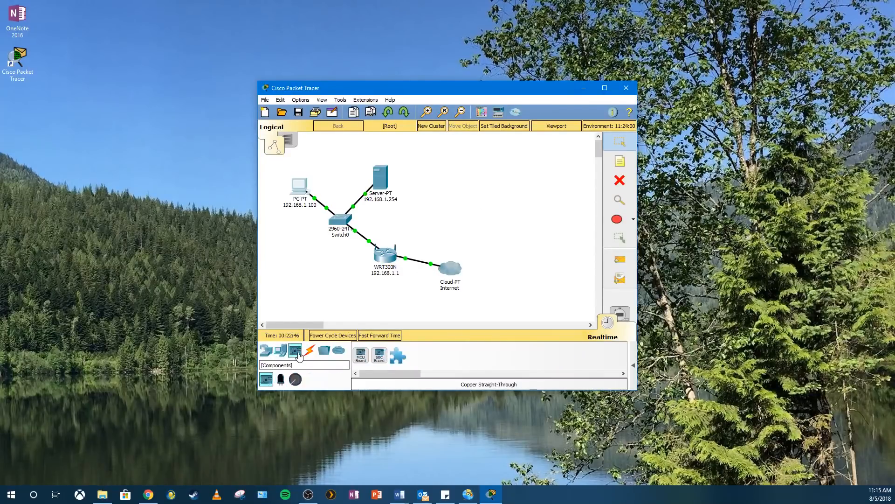